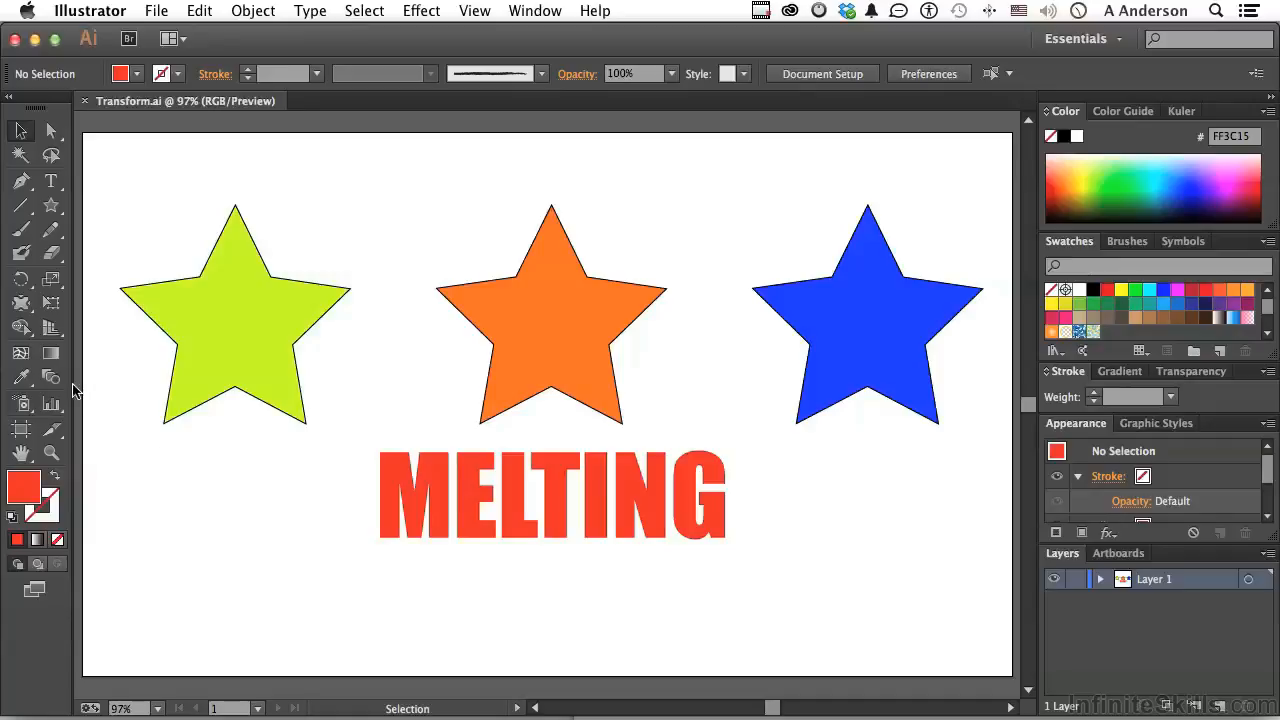
# - Detach the Width-to-Wrinkle distortion tool group as a floating panel and place it above the gap between the green and orange stars
pyautogui.moveTo(27, 313); pyautogui.dragTo(113, 506)
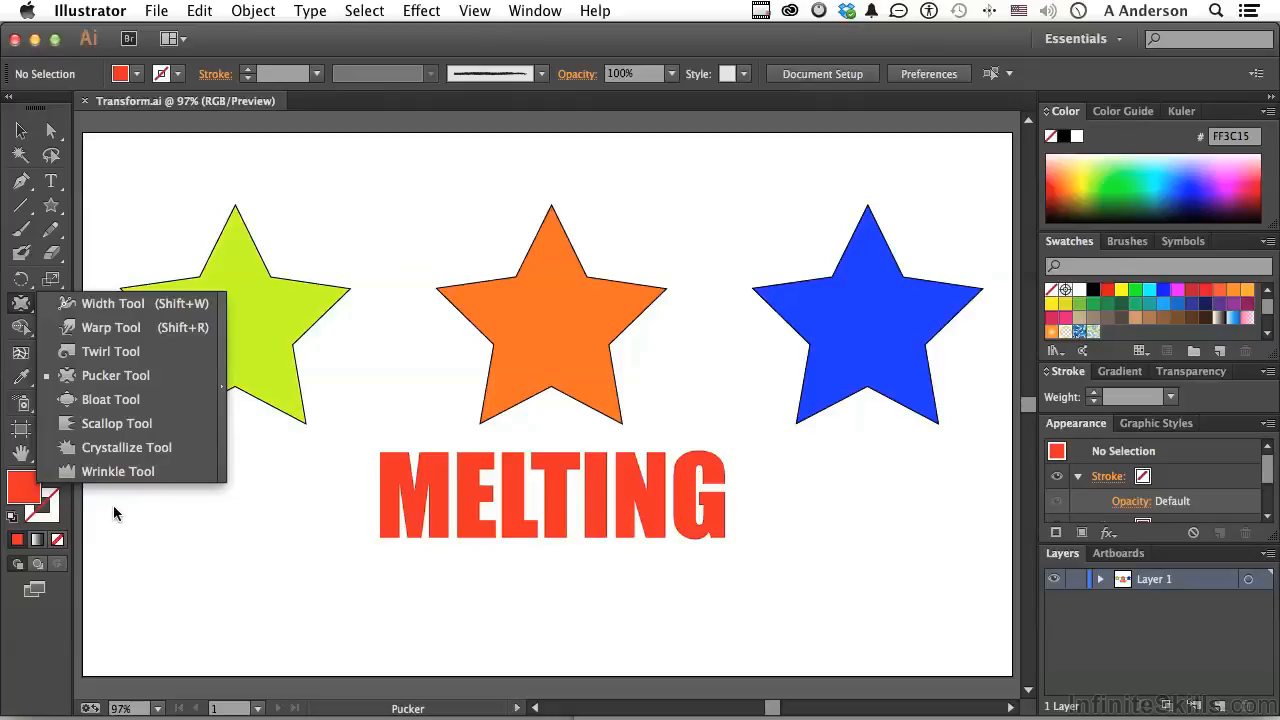
pyautogui.moveTo(245, 392); pyautogui.dragTo(222, 387)
pyautogui.moveTo(205, 318)
pyautogui.mouseDown()
pyautogui.moveTo(296, 313)
pyautogui.moveTo(476, 153)
pyautogui.mouseUp()
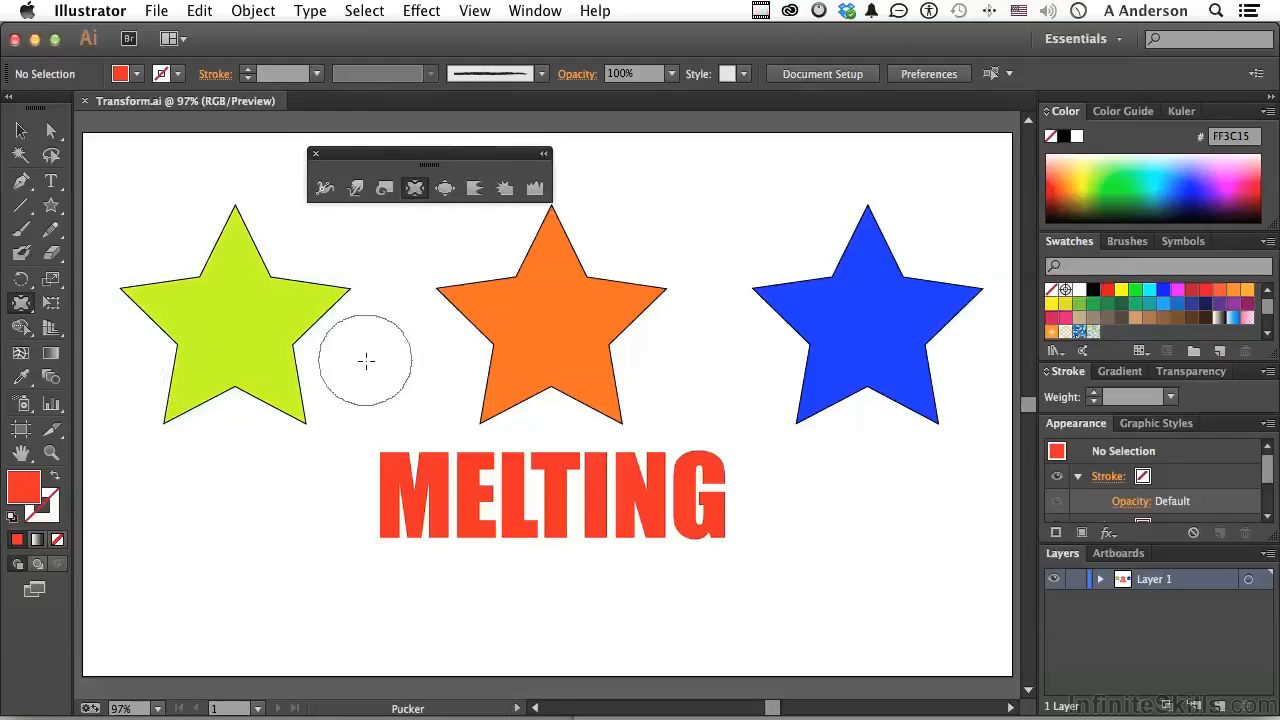
# - Widen the stroke on the two edges at the green star's upper-right notch with the Width tool
pyautogui.click(323, 190)
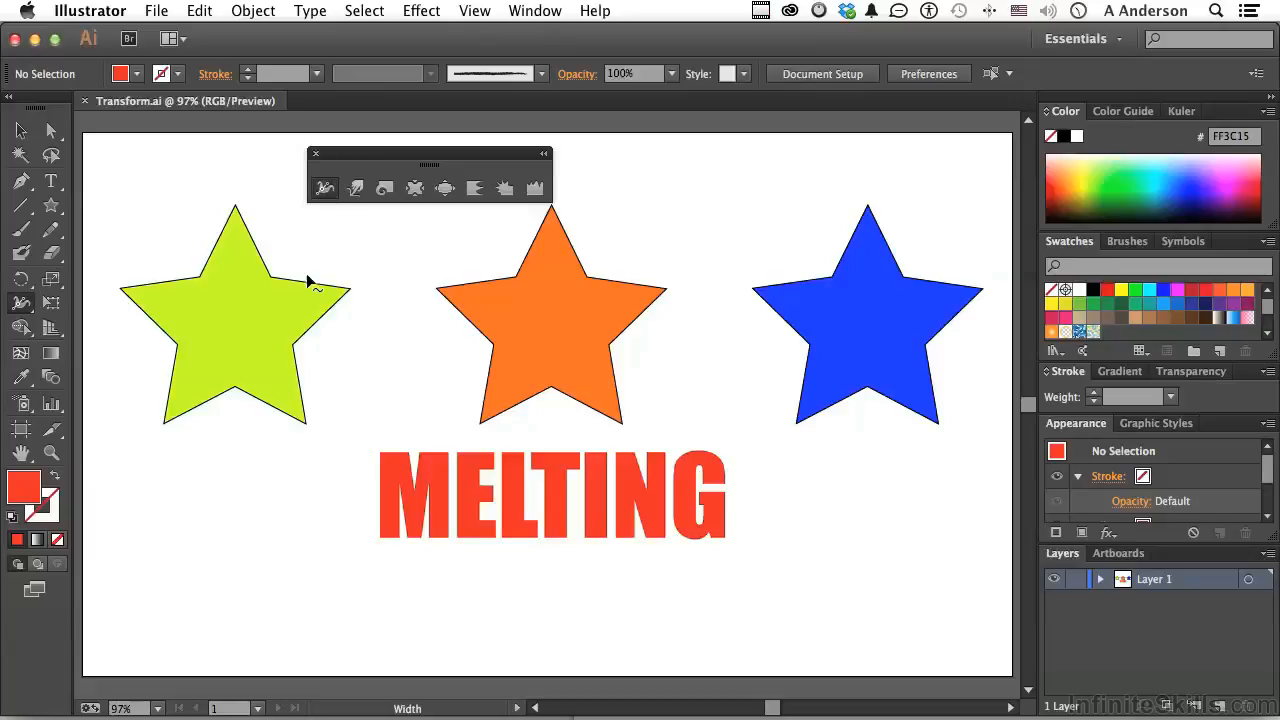
pyautogui.moveTo(307, 287); pyautogui.dragTo(248, 257)
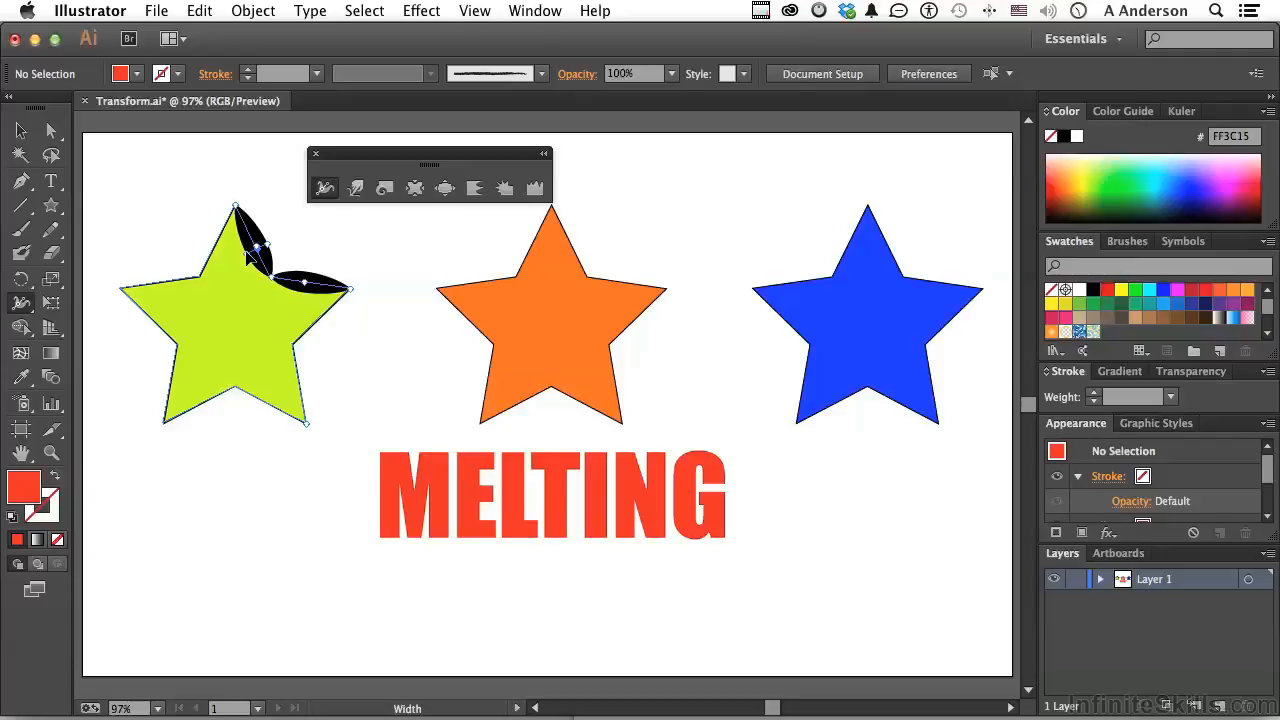
pyautogui.moveTo(238, 236); pyautogui.dragTo(276, 256)
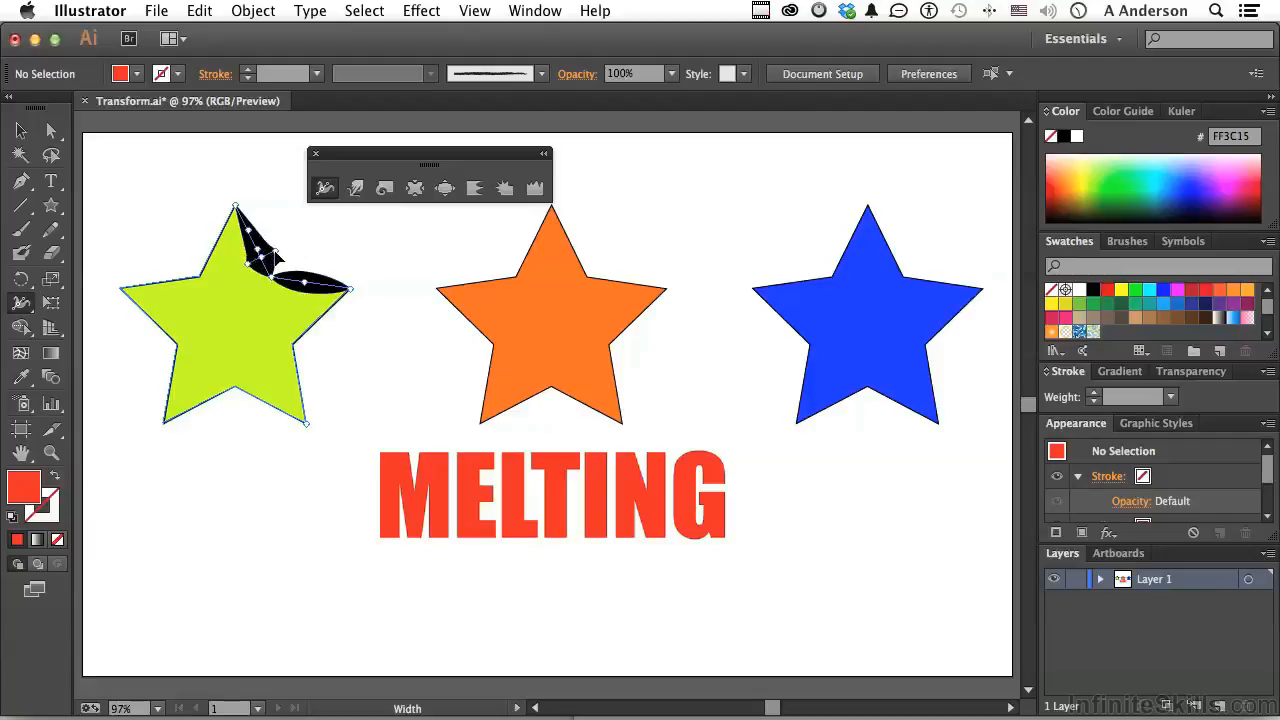
# - Undo the stroke width changes on the green star and deselect all the stars
pyautogui.press('super+z')
pyautogui.press('super+z')
pyautogui.press('super+z')
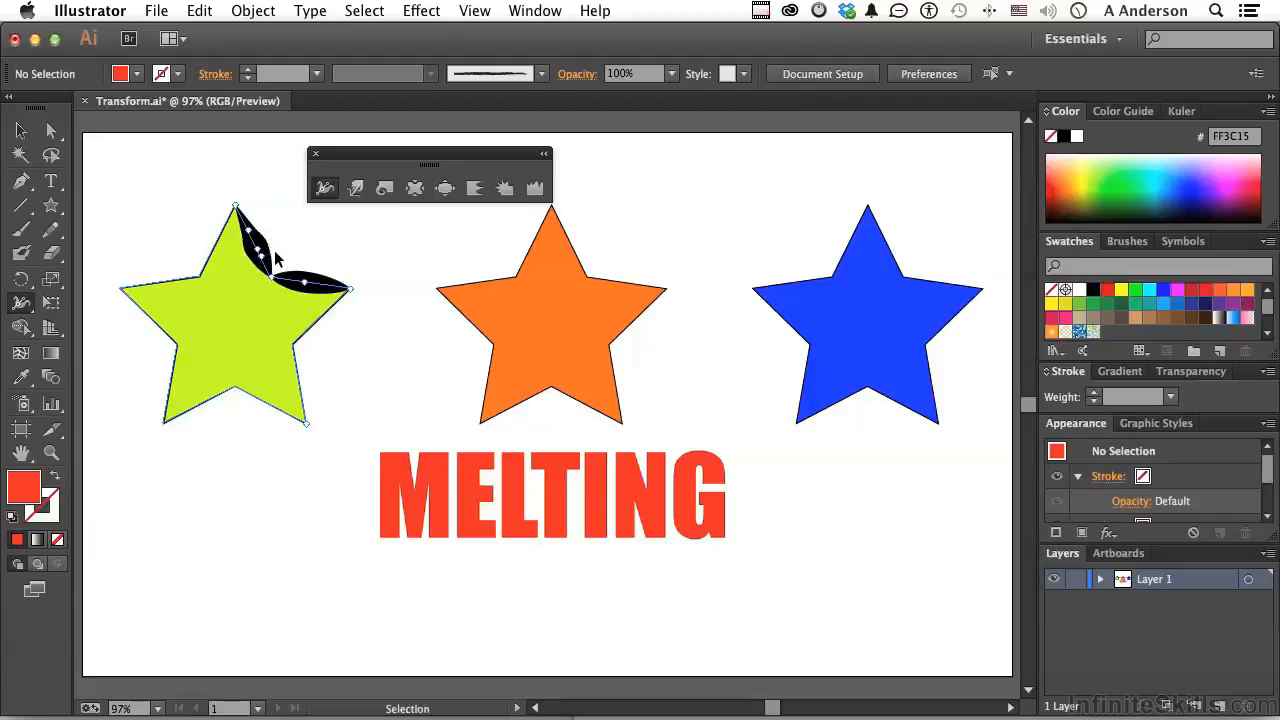
pyautogui.press('super+z')
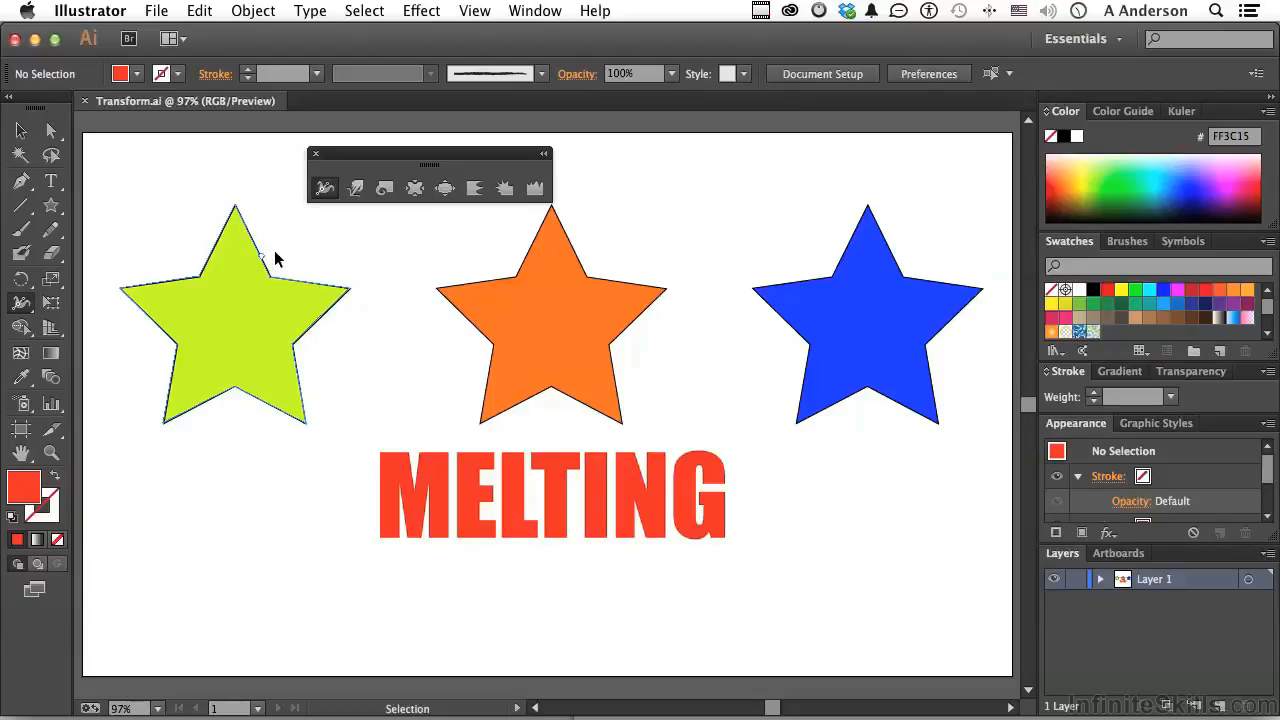
pyautogui.press('super+z')
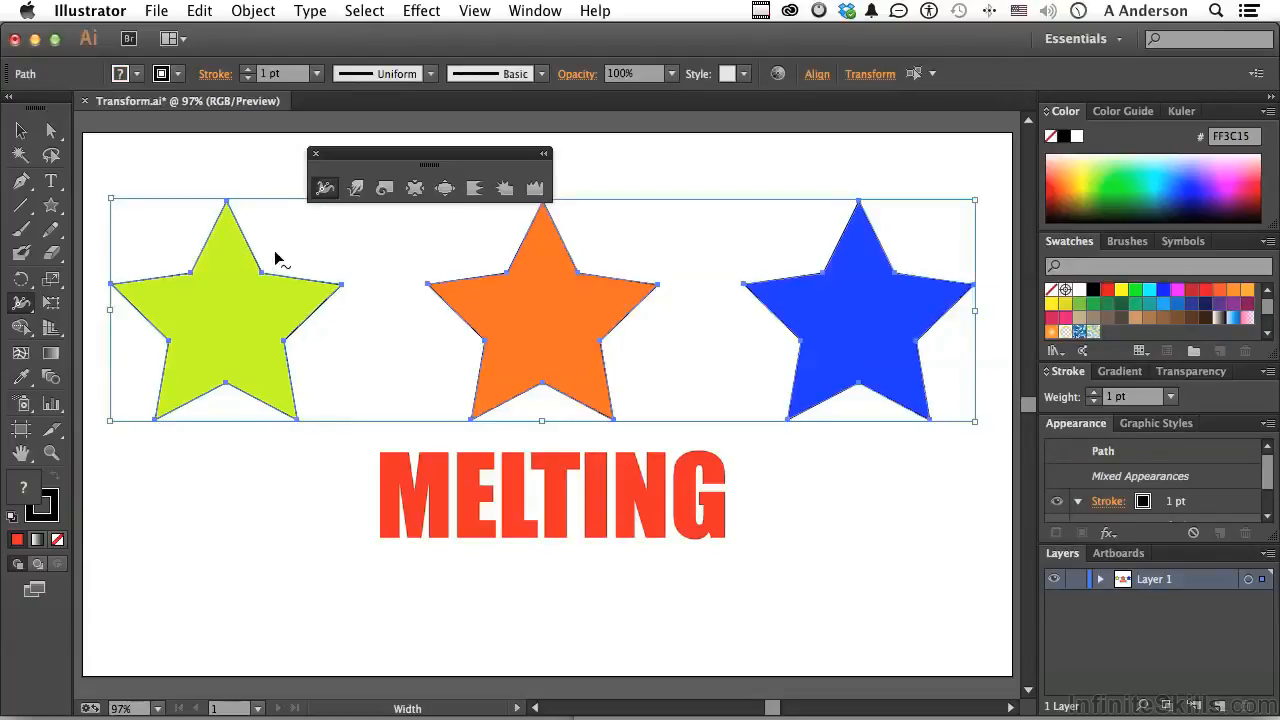
pyautogui.keyDown('super'); pyautogui.click(255, 491); pyautogui.keyUp('super')
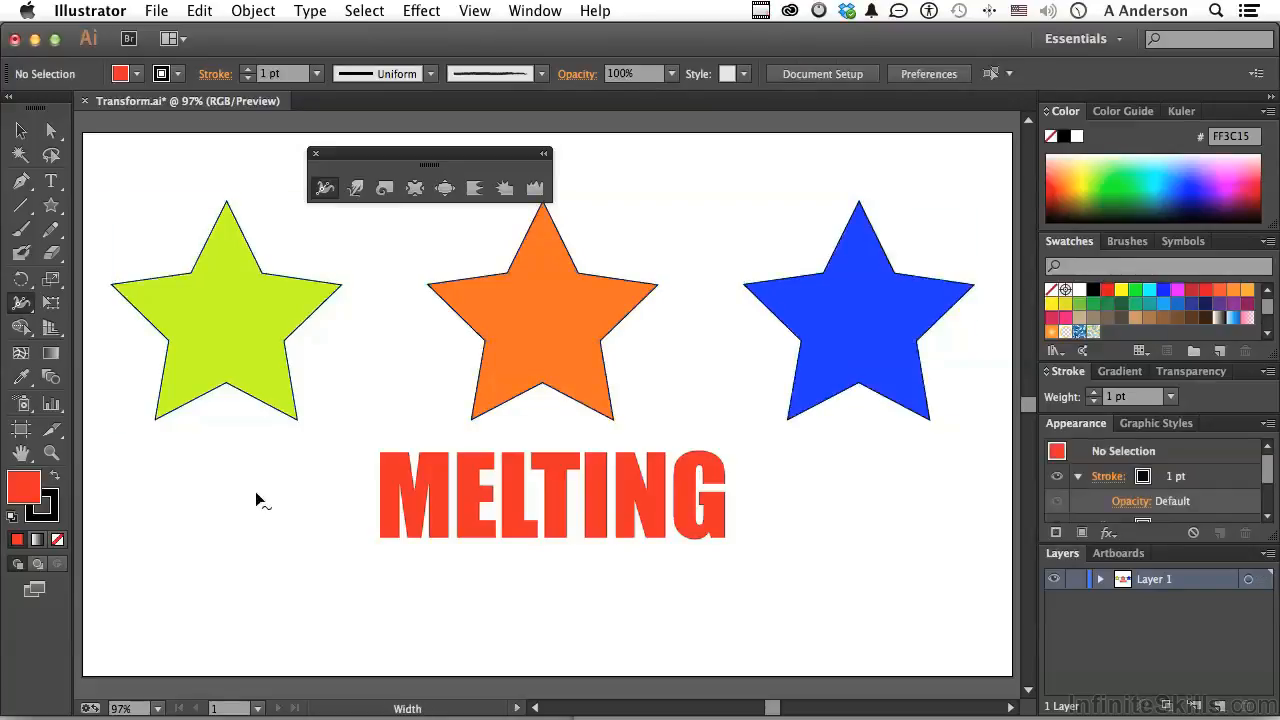
# - Push the green star's edges and inner corners into rounded shapes with the Warp tool
pyautogui.click(355, 189)
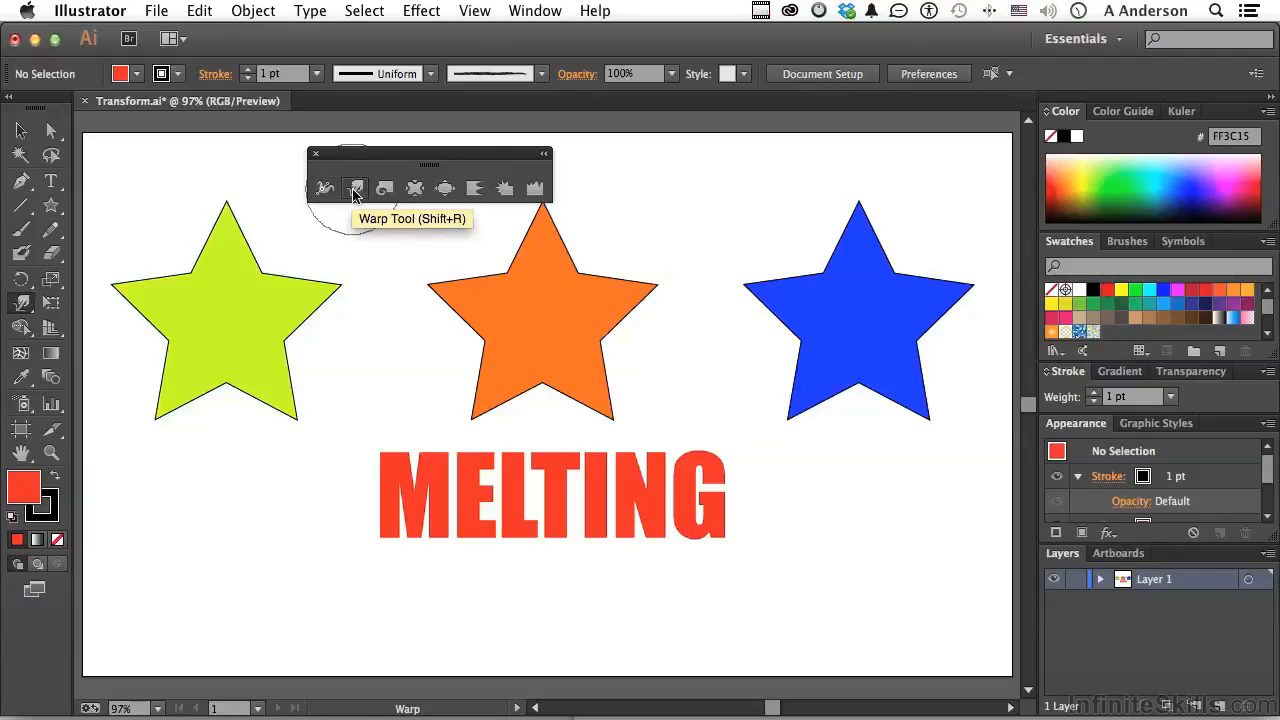
pyautogui.moveTo(257, 278); pyautogui.dragTo(265, 312)
pyautogui.moveTo(186, 271)
pyautogui.mouseDown()
pyautogui.moveTo(215, 312)
pyautogui.moveTo(206, 231)
pyautogui.moveTo(226, 229)
pyautogui.moveTo(199, 219)
pyautogui.moveTo(252, 226)
pyautogui.moveTo(270, 258)
pyautogui.mouseUp()
pyautogui.moveTo(282, 342)
pyautogui.mouseDown()
pyautogui.moveTo(294, 320)
pyautogui.moveTo(291, 334)
pyautogui.moveTo(271, 314)
pyautogui.moveTo(280, 294)
pyautogui.moveTo(229, 391)
pyautogui.moveTo(246, 404)
pyautogui.moveTo(252, 368)
pyautogui.moveTo(200, 412)
pyautogui.moveTo(193, 378)
pyautogui.moveTo(169, 366)
pyautogui.moveTo(183, 354)
pyautogui.moveTo(186, 366)
pyautogui.moveTo(143, 306)
pyautogui.moveTo(209, 251)
pyautogui.moveTo(286, 246)
pyautogui.moveTo(233, 255)
pyautogui.mouseUp()
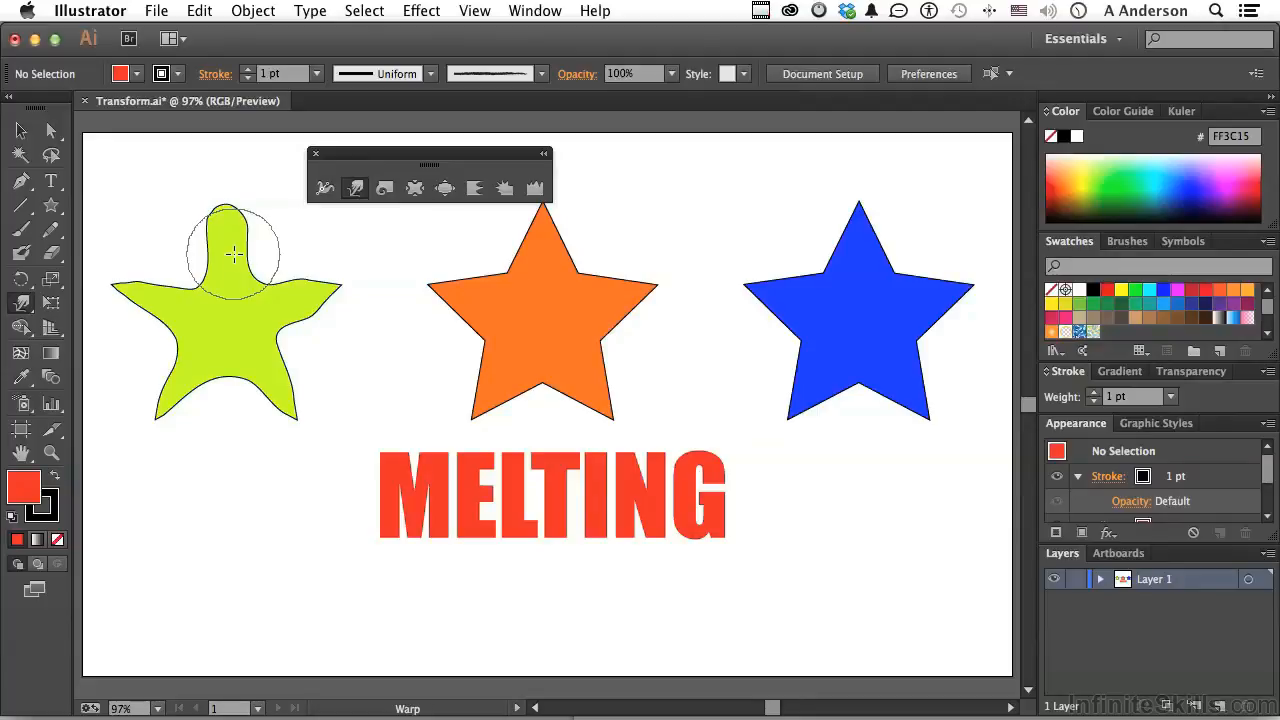
# - Undo all the warp strokes on the green star
pyautogui.press('super+z')
pyautogui.press('super+z')
pyautogui.press('super+z')
pyautogui.press('super+z')
pyautogui.press('super+z')
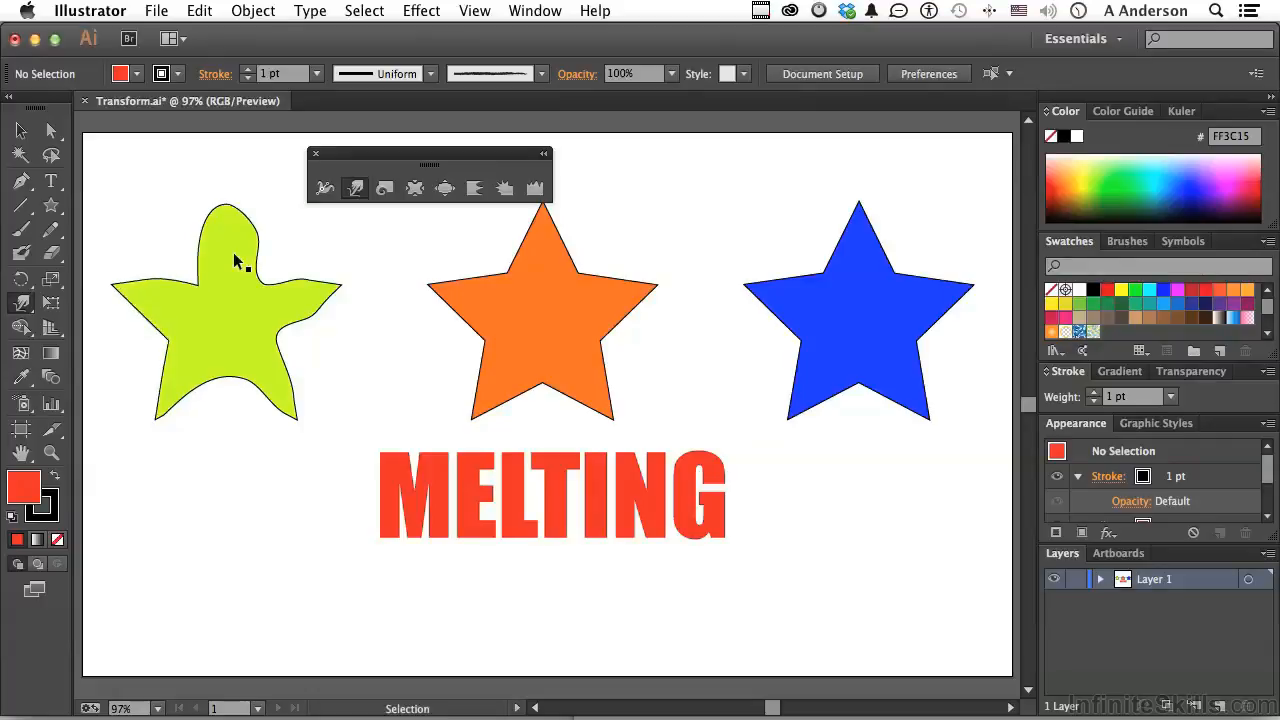
pyautogui.press('super+z')
pyautogui.press('super+z')
pyautogui.press('super+z')
pyautogui.press('super+z')
pyautogui.press('super+z')
pyautogui.press('super+z')
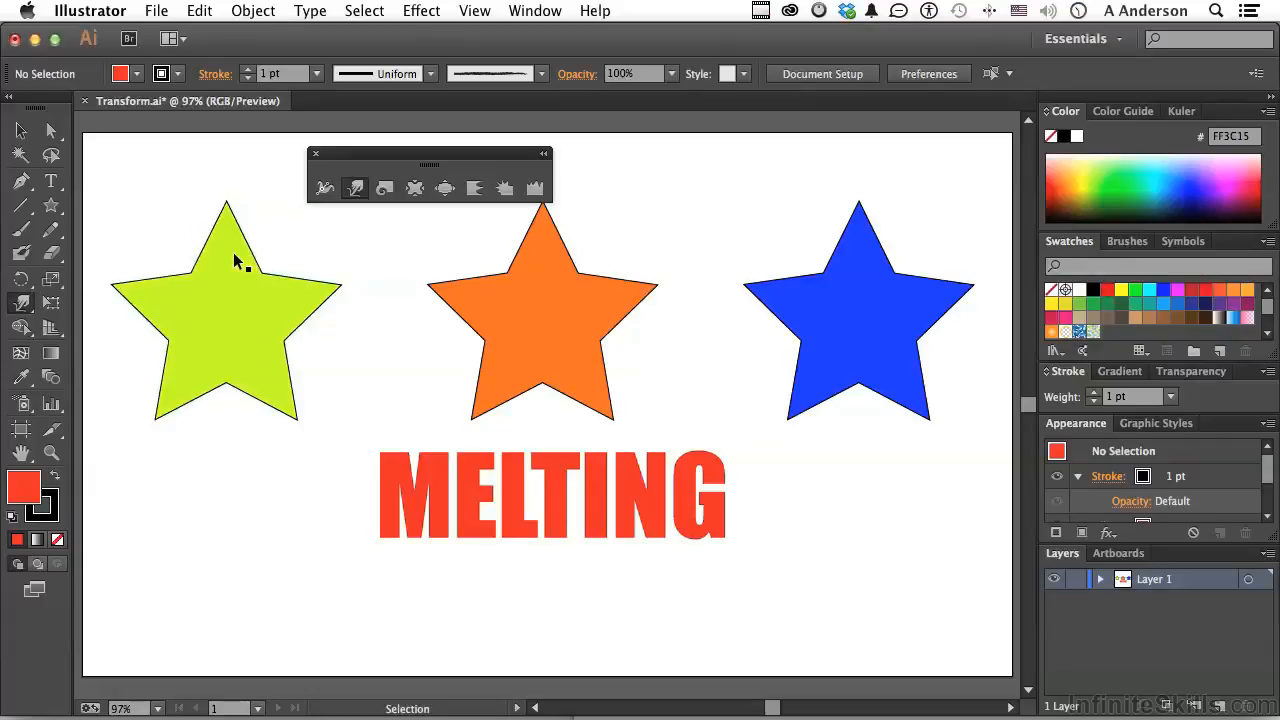
# - Curl the left and top points of the blue star into spirals with the Twirl tool
pyautogui.click(384, 189)
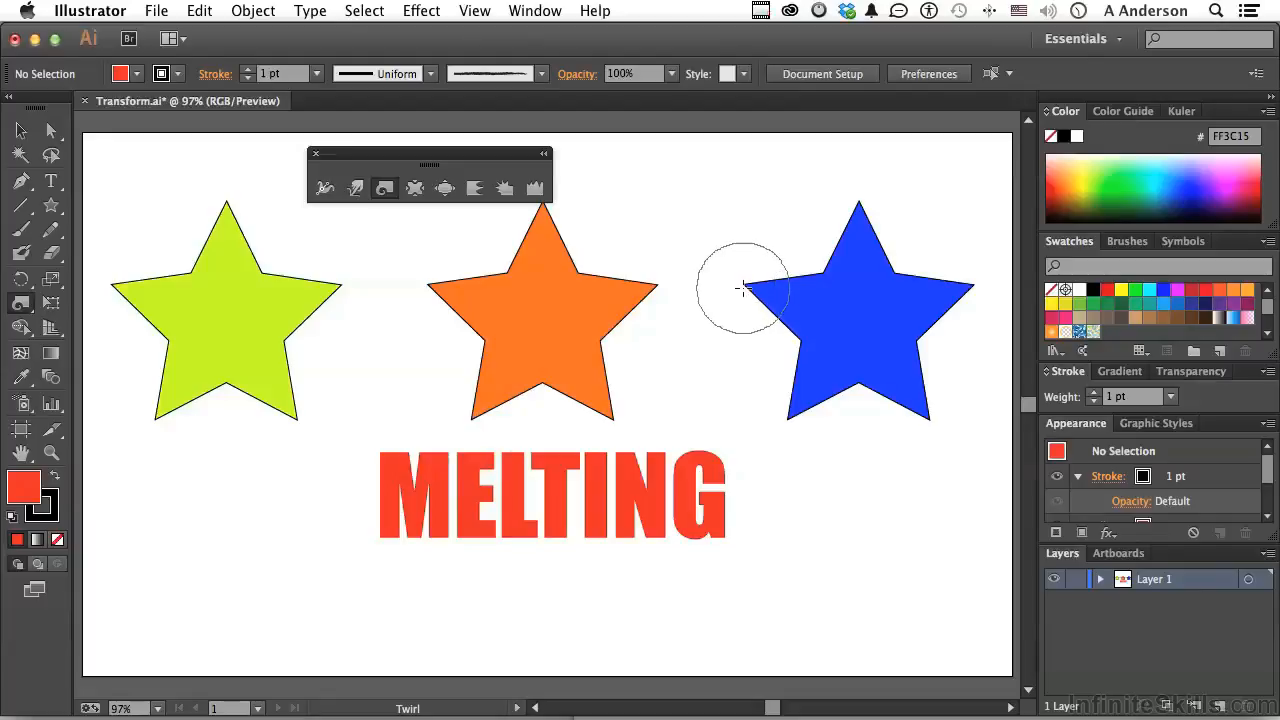
pyautogui.moveTo(743, 285); pyautogui.dragTo(740, 280)
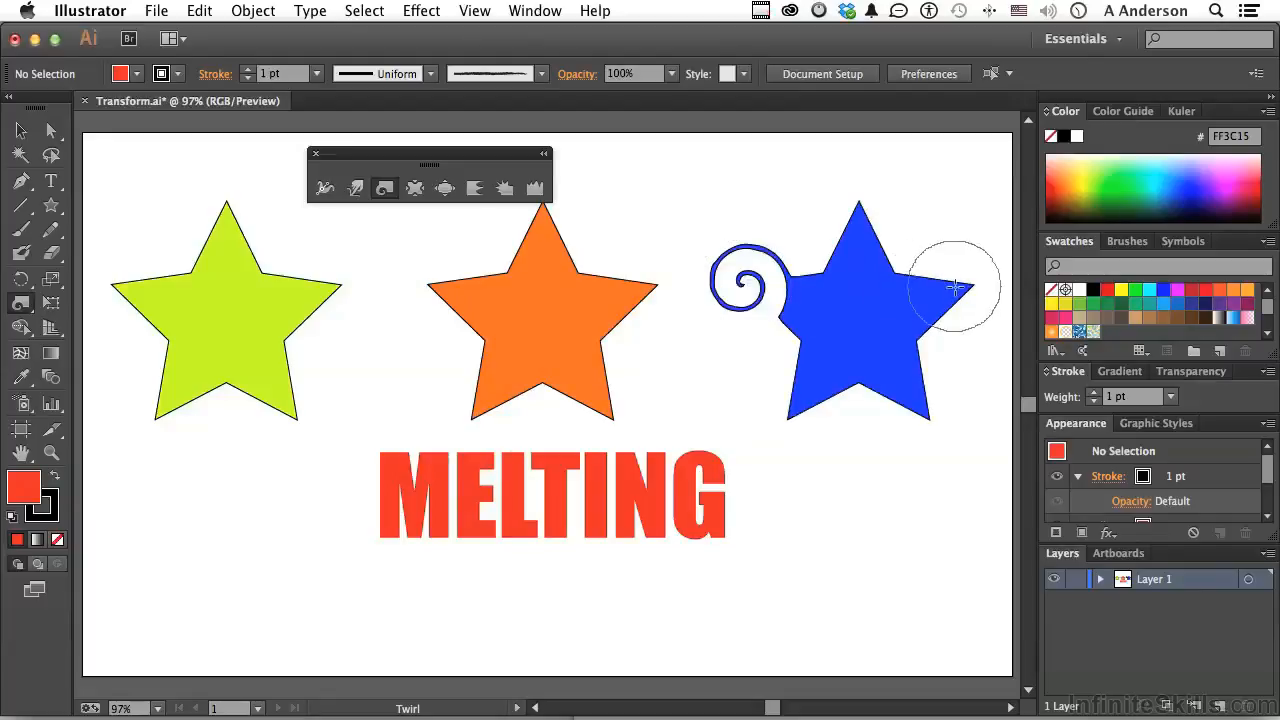
pyautogui.moveTo(859, 201); pyautogui.dragTo(859, 201)
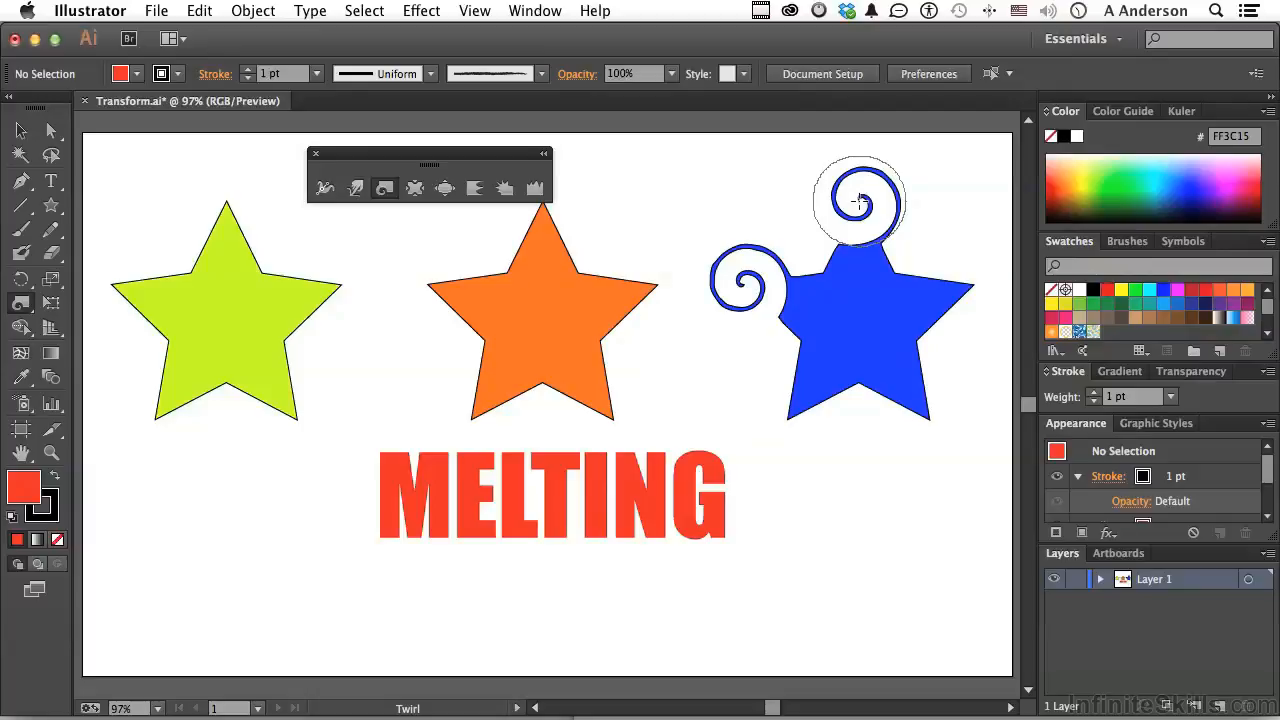
# - Undo the twirls on the blue star's points
pyautogui.press('super+z')
pyautogui.press('super+z')
pyautogui.press('super+z')
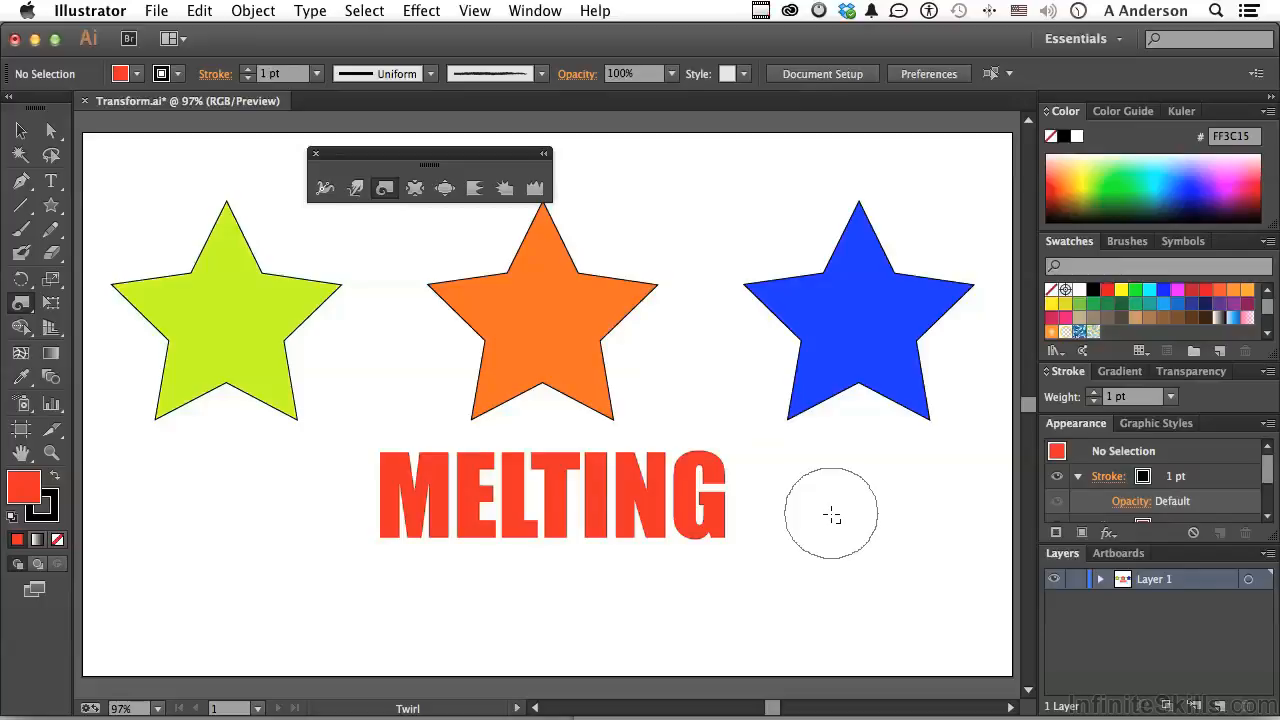
# - Enlarge the Twirl brush to about 251 by 257 px and twirl the whole blue star from its centre
pyautogui.moveTo(832, 516)
pyautogui.mouseDown()
pyautogui.moveTo(889, 471)
pyautogui.moveTo(896, 445)
pyautogui.moveTo(922, 548)
pyautogui.moveTo(920, 423)
pyautogui.moveTo(903, 434)
pyautogui.mouseUp()
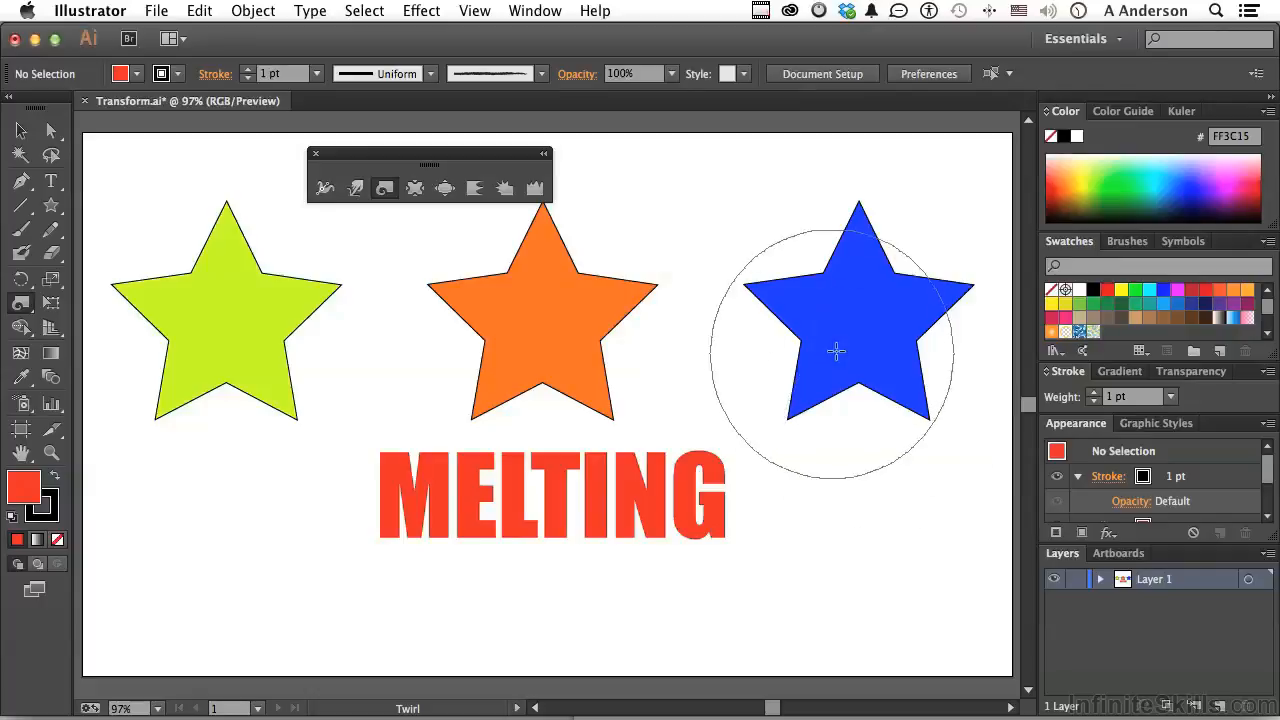
pyautogui.moveTo(854, 329); pyautogui.dragTo(854, 366)
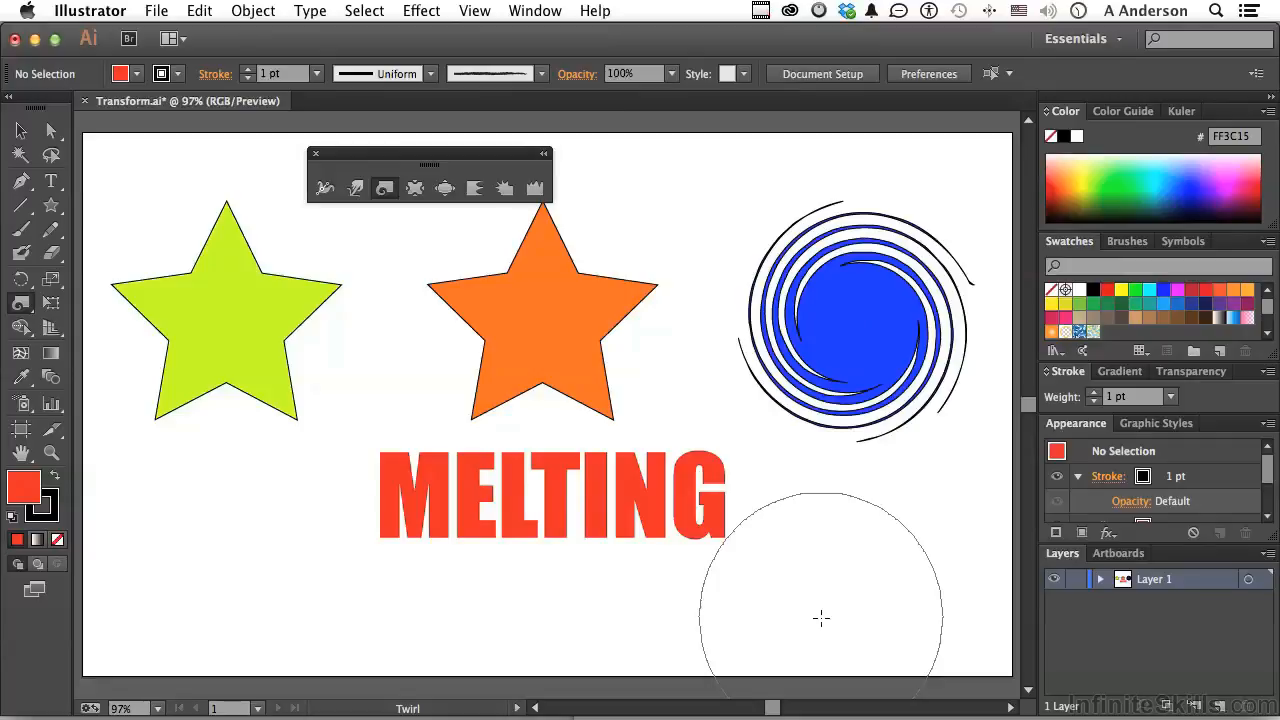
# - Move the floating distortion tools above the green star, and try puckering the orange star from its centre before undoing it
pyautogui.moveTo(463, 160); pyautogui.dragTo(315, 157)
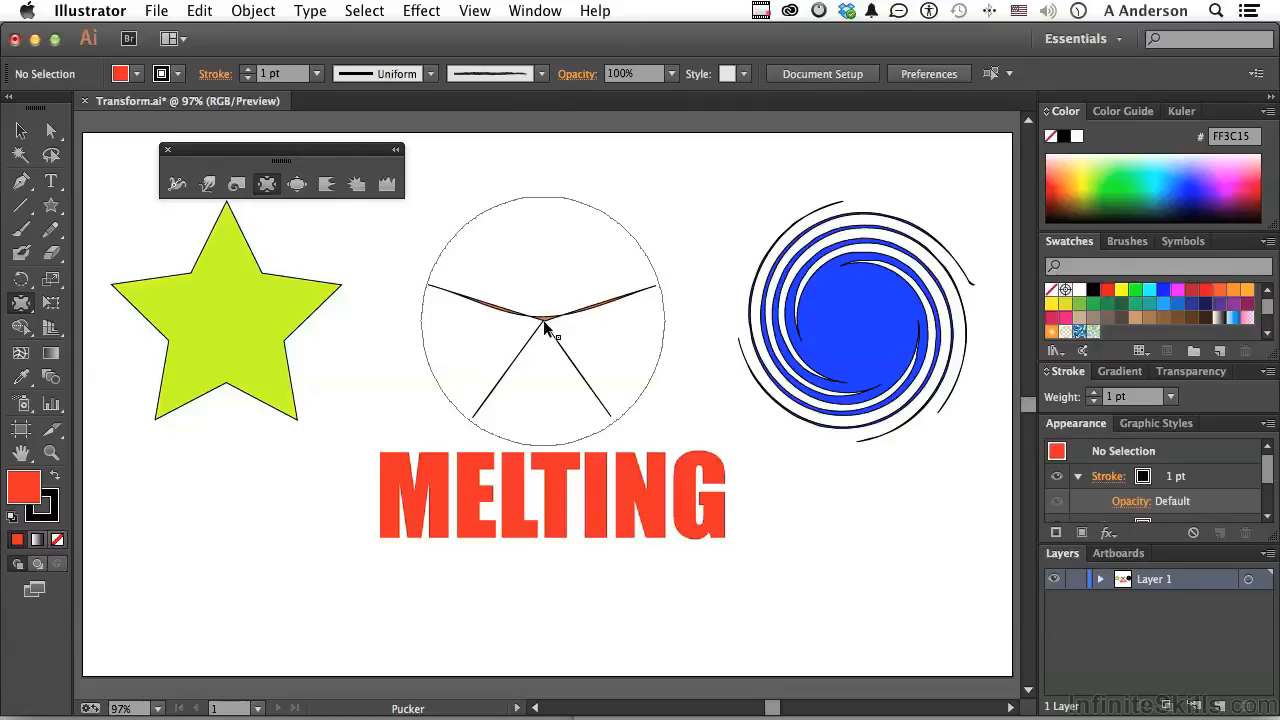
pyautogui.press('super+z')
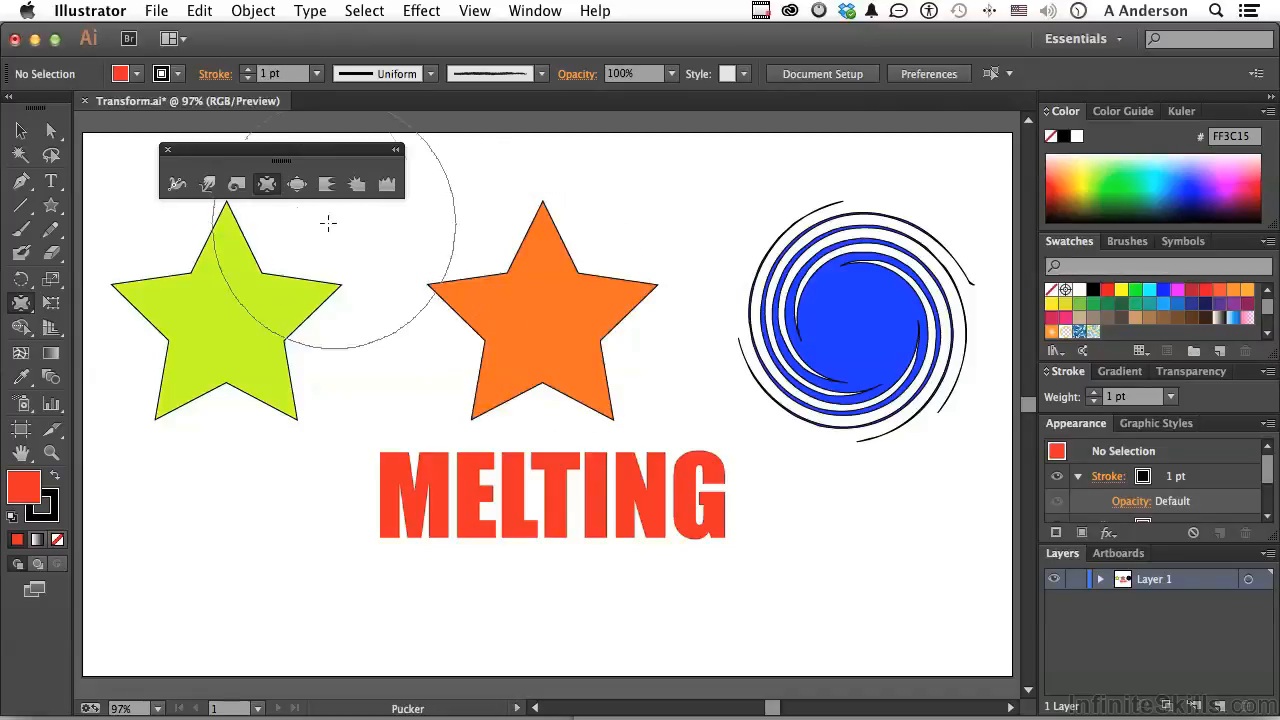
# - Set the Pucker tool's intensity to 1% and pucker the orange star inward from its centre
pyautogui.doubleClick(267, 185)
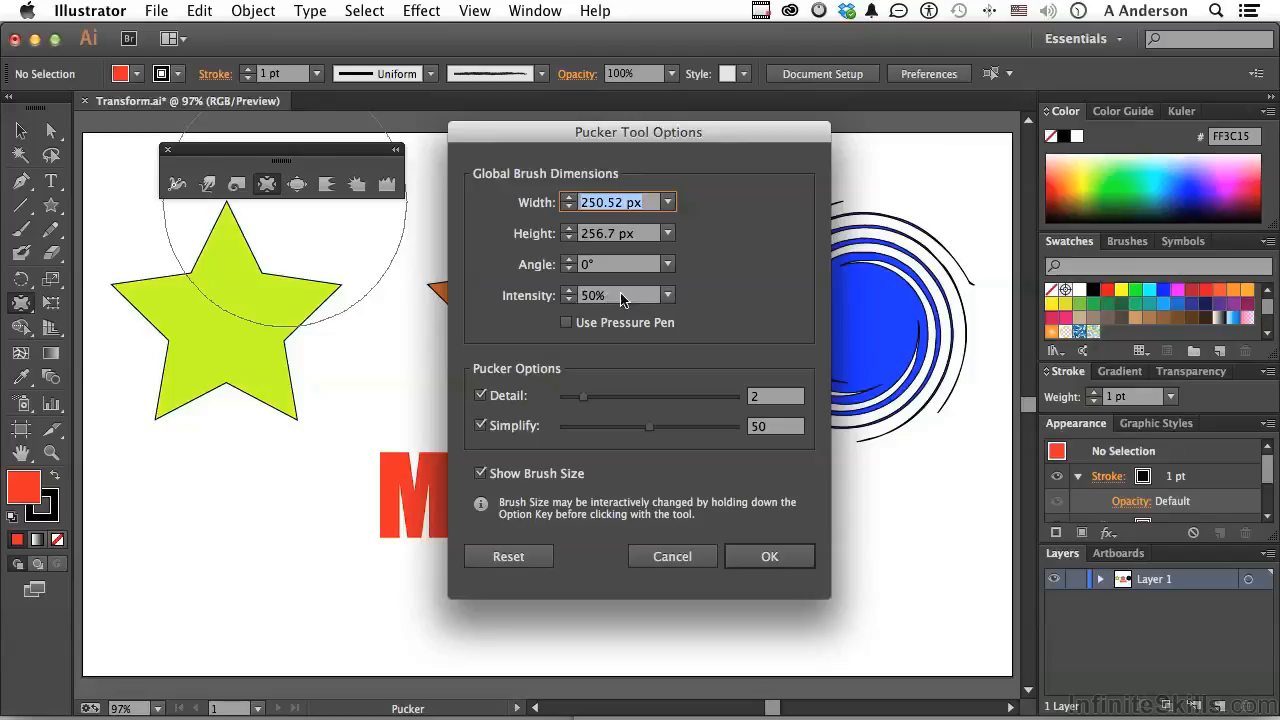
pyautogui.click(668, 296)
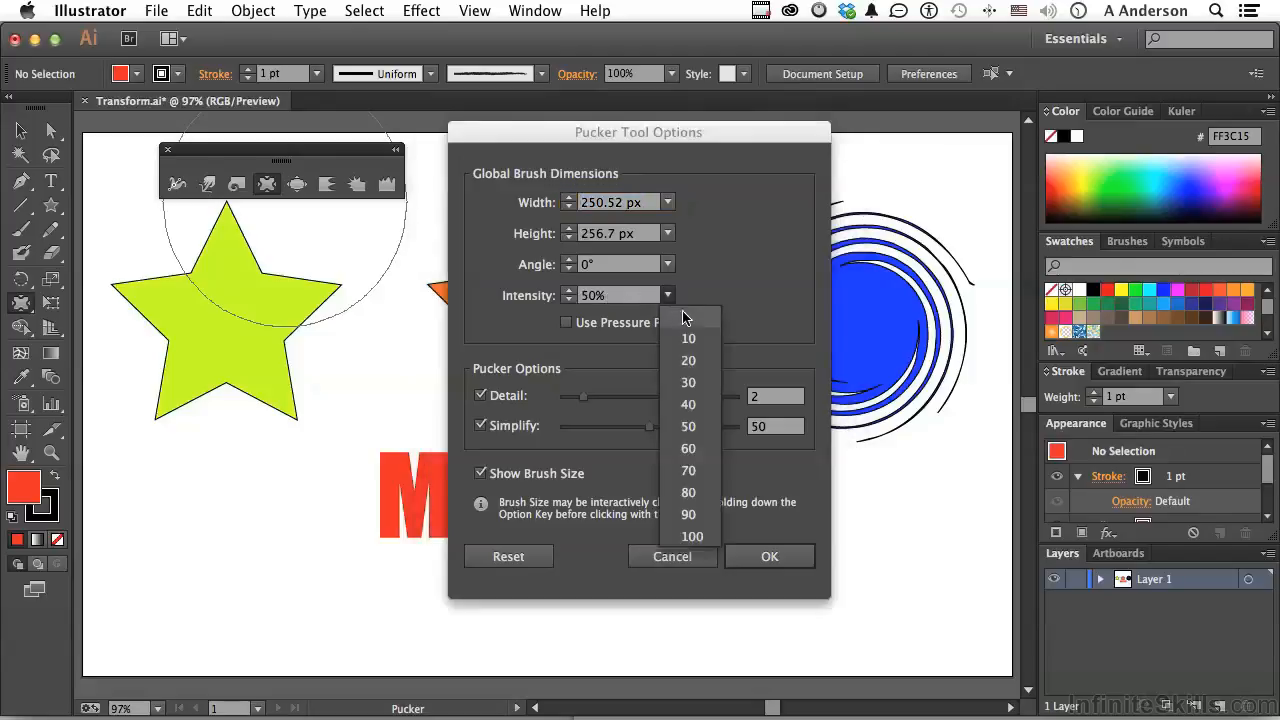
pyautogui.click(687, 320)
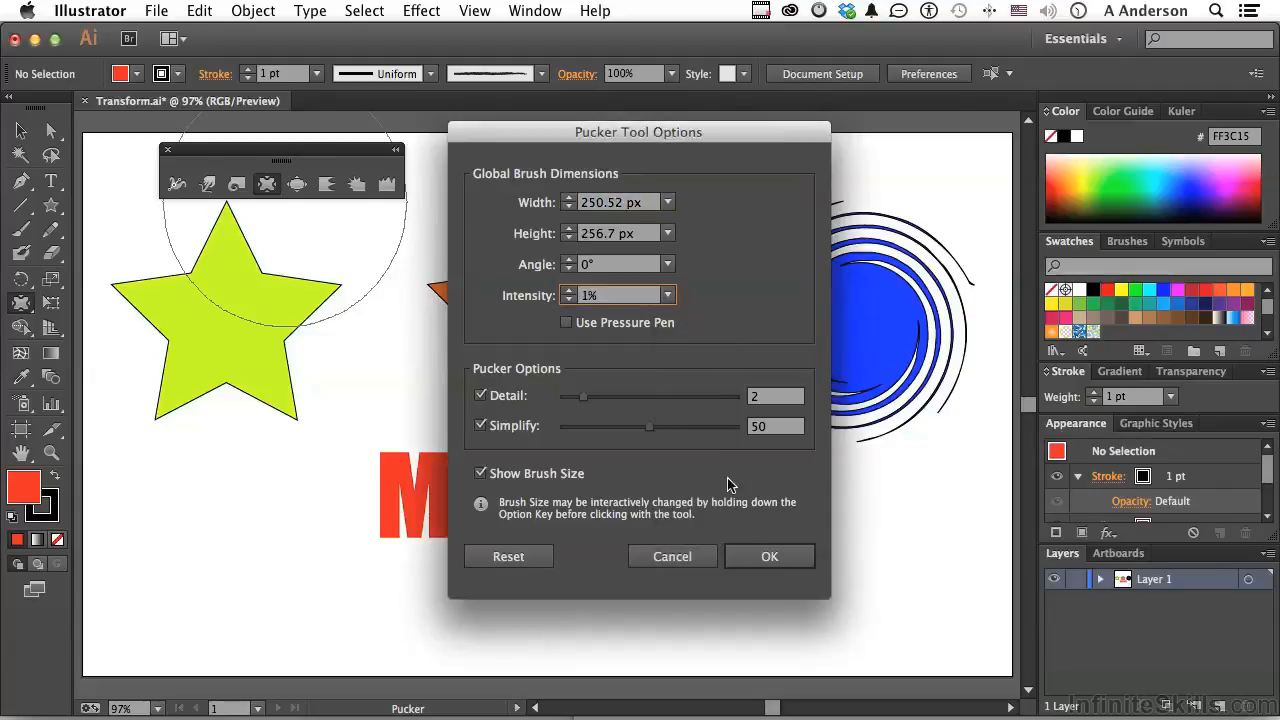
pyautogui.click(765, 557)
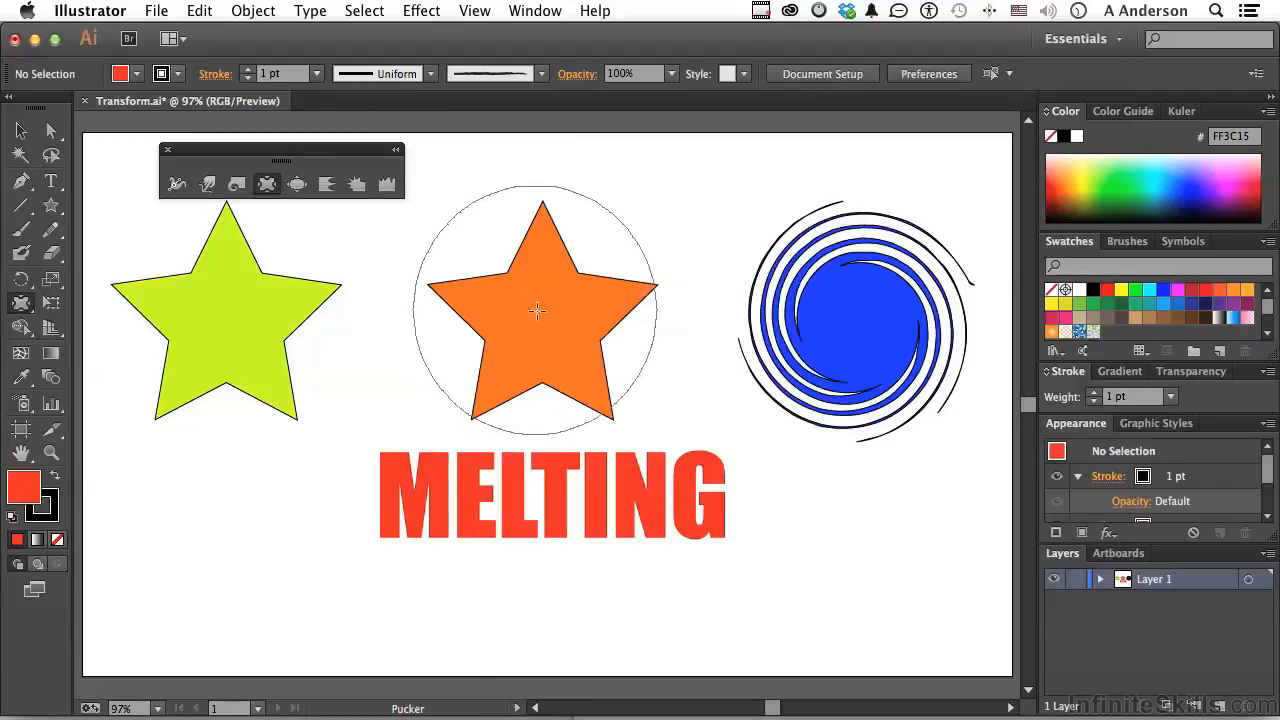
pyautogui.moveTo(545, 321); pyautogui.dragTo(543, 319)
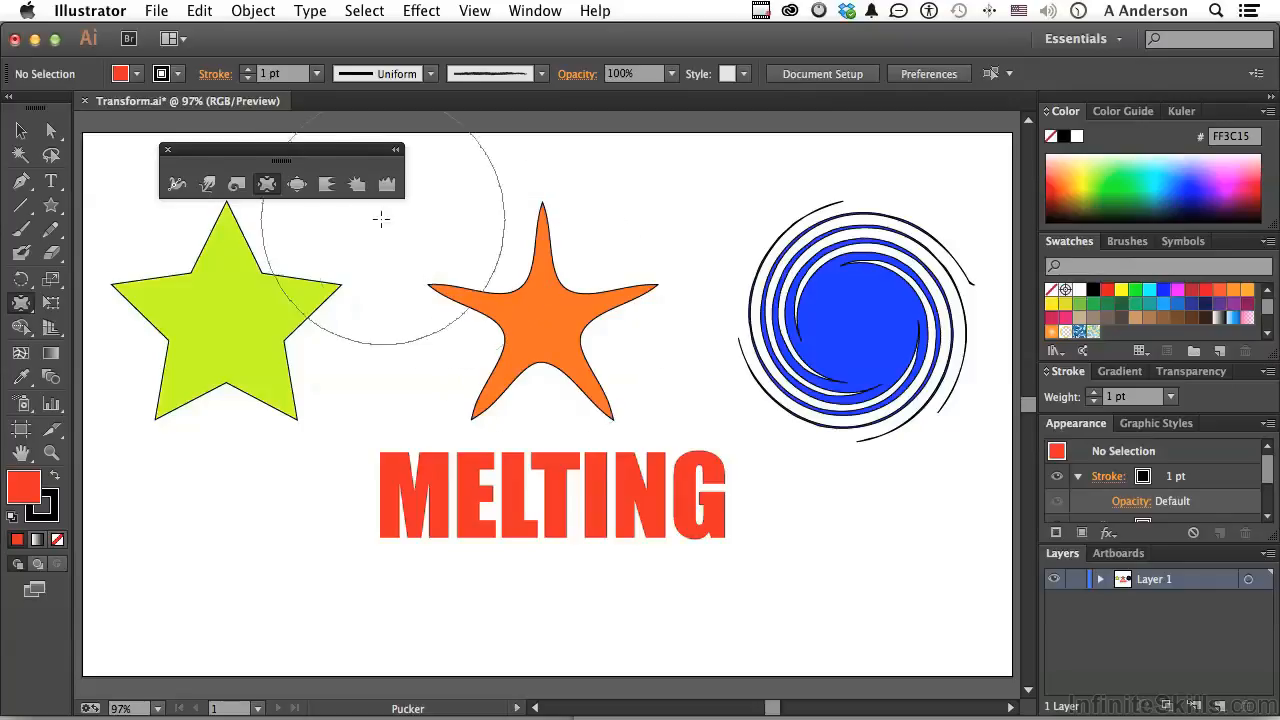
# - Try bloating the green star from its centre, and undo the distortions on all three stars
pyautogui.click(296, 186)
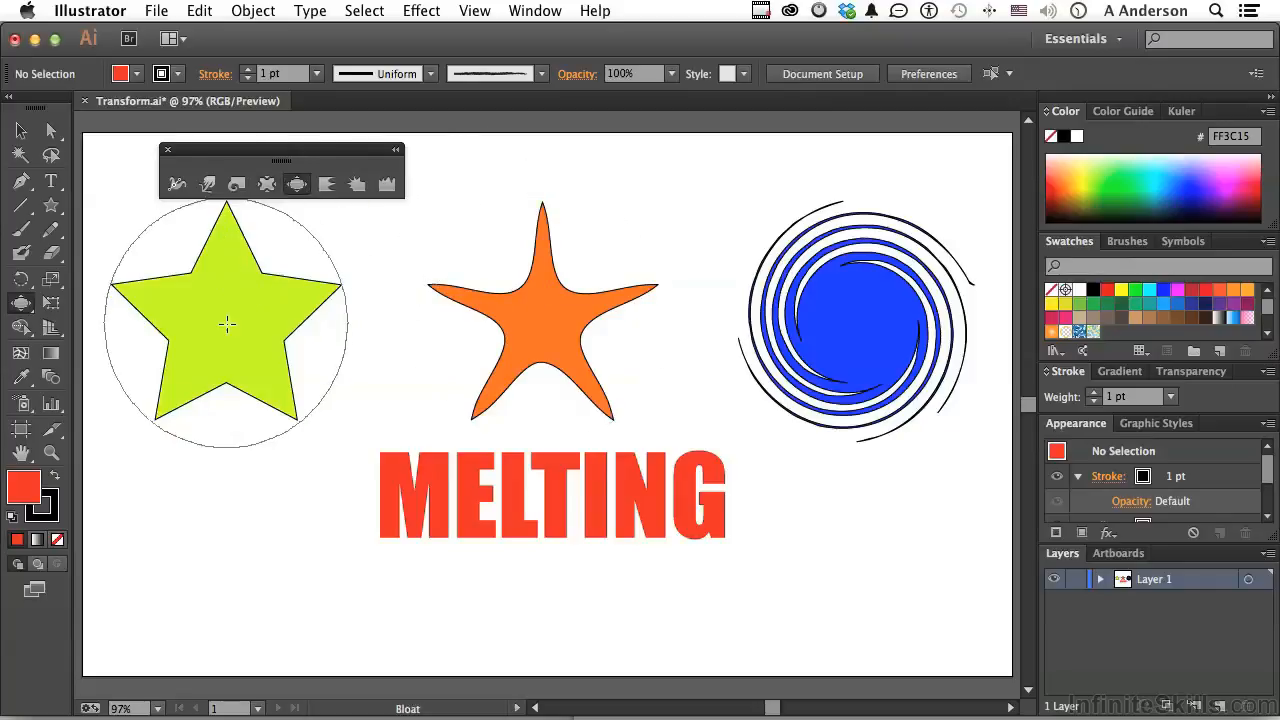
pyautogui.moveTo(228, 324); pyautogui.dragTo(226, 325)
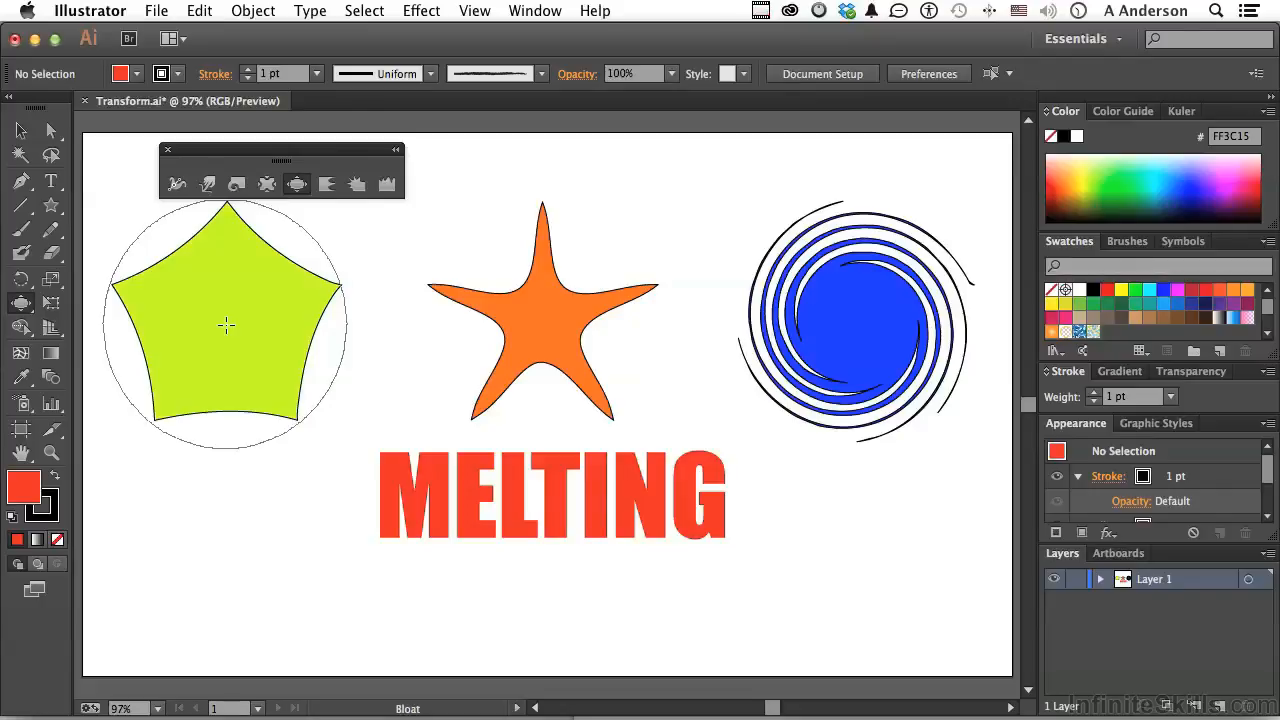
pyautogui.press('super+z')
pyautogui.press('super+z')
pyautogui.press('super+z')
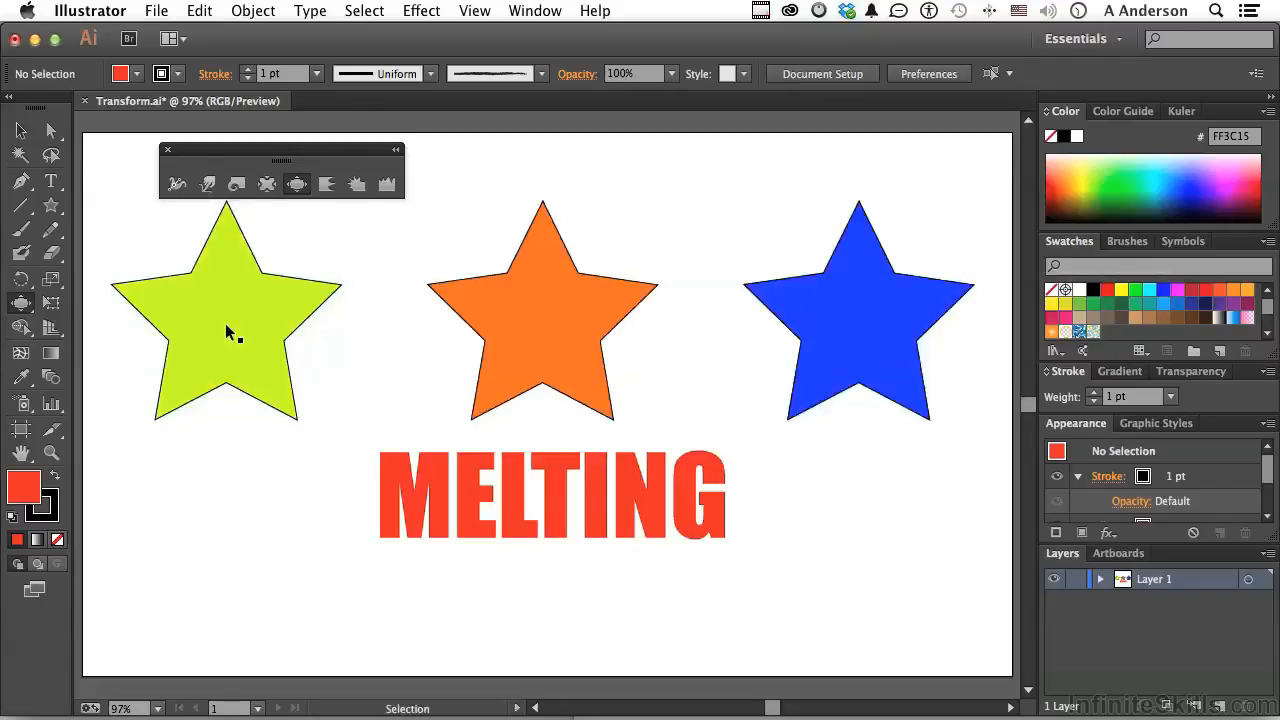
# - Set the Scallop tool's intensity to 50%
pyautogui.click(327, 185)
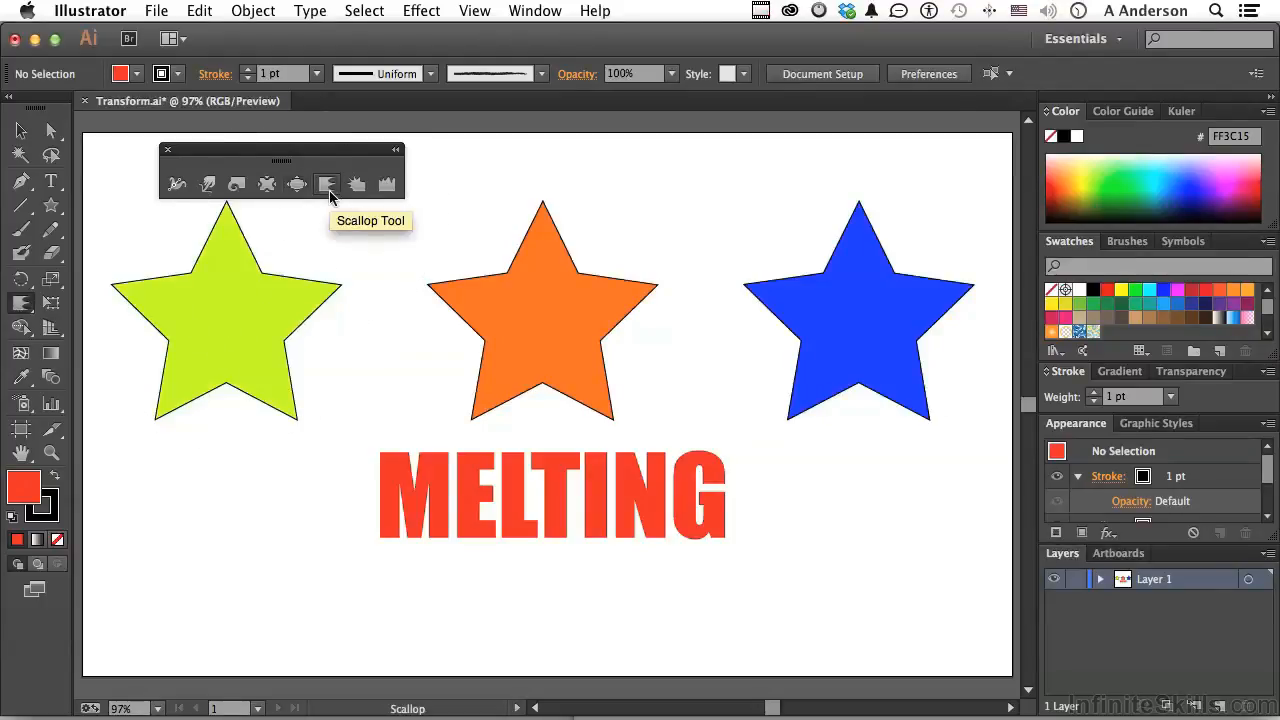
pyautogui.doubleClick(329, 188)
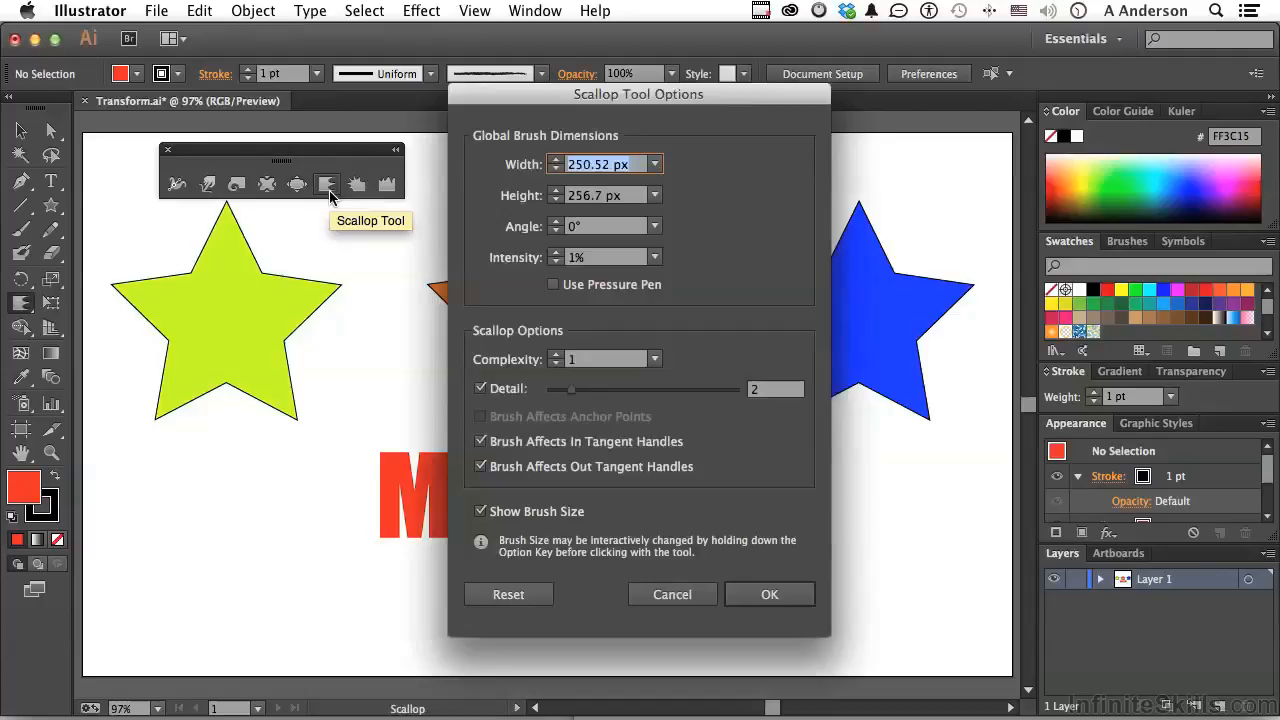
pyautogui.click(654, 257)
pyautogui.click(676, 388)
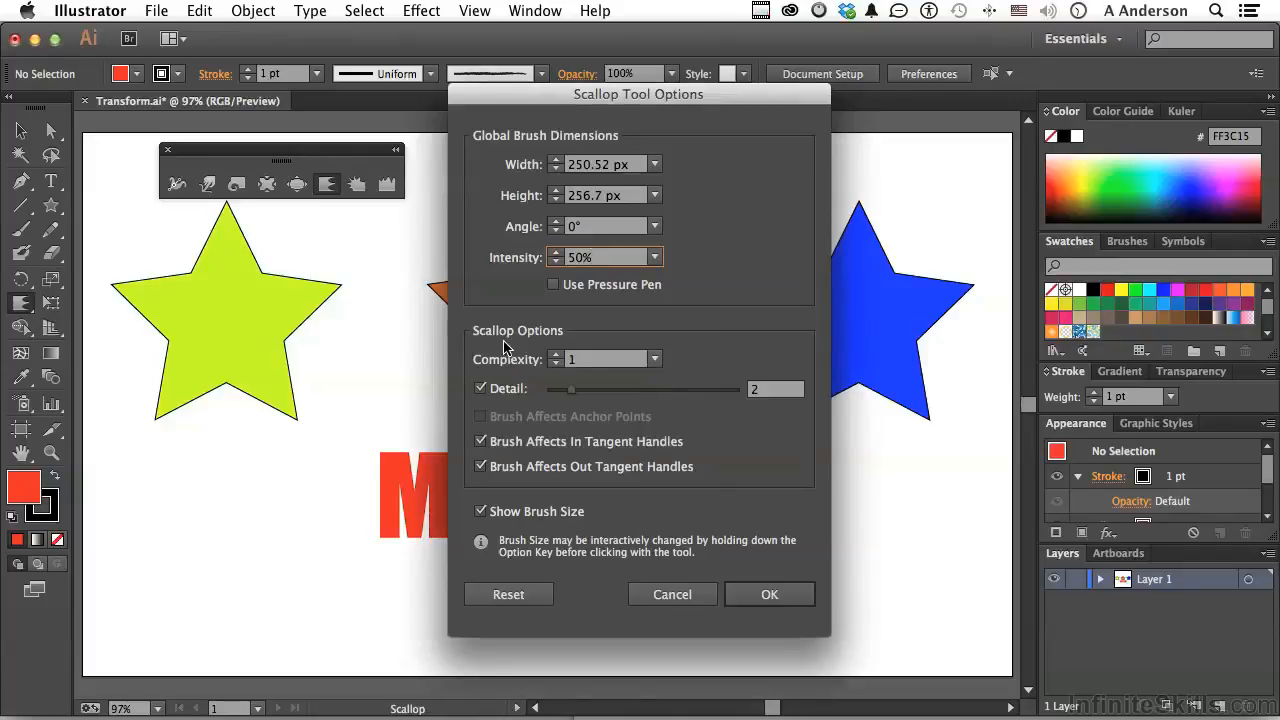
pyautogui.click(776, 597)
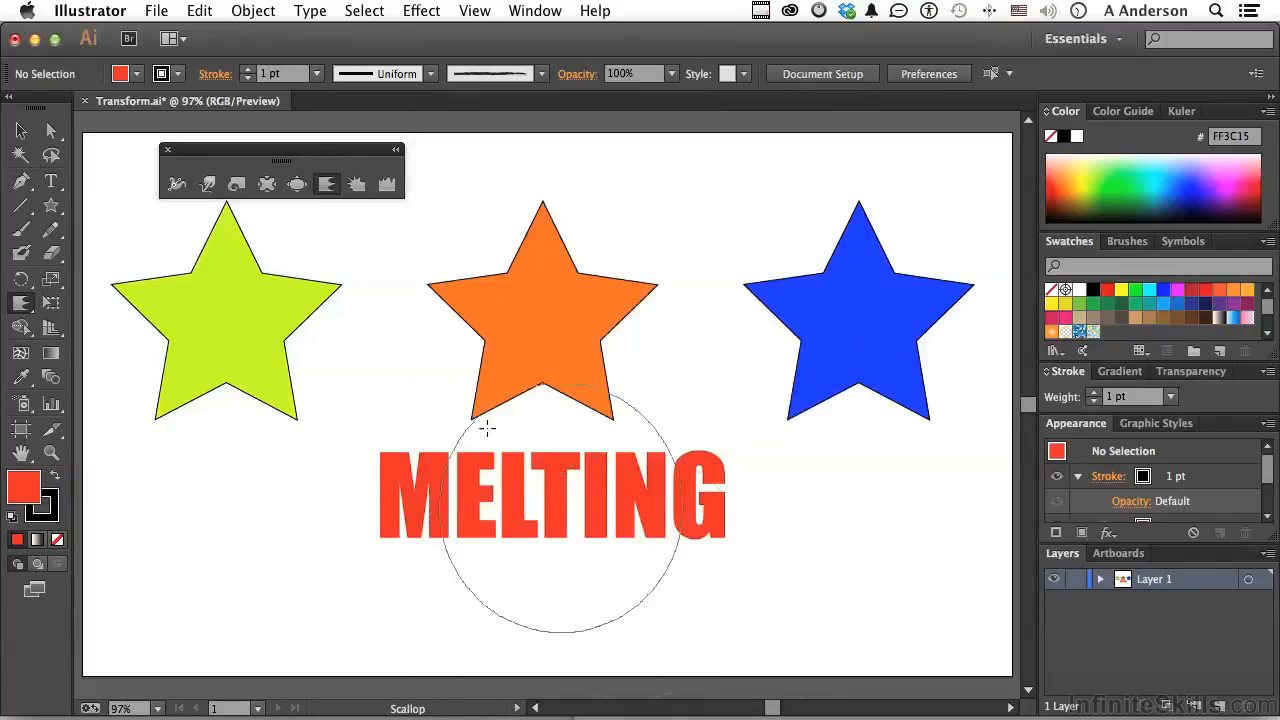
# - Shrink the Scallop brush to about 123 by 102 px and scallop the points and edges of the green star
pyautogui.moveTo(383, 364)
pyautogui.mouseDown()
pyautogui.moveTo(369, 361)
pyautogui.moveTo(323, 442)
pyautogui.moveTo(300, 371)
pyautogui.moveTo(271, 371)
pyautogui.moveTo(306, 366)
pyautogui.moveTo(329, 271)
pyautogui.mouseUp()
pyautogui.moveTo(227, 246)
pyautogui.mouseDown()
pyautogui.moveTo(224, 236)
pyautogui.moveTo(189, 278)
pyautogui.moveTo(152, 287)
pyautogui.moveTo(176, 395)
pyautogui.mouseUp()
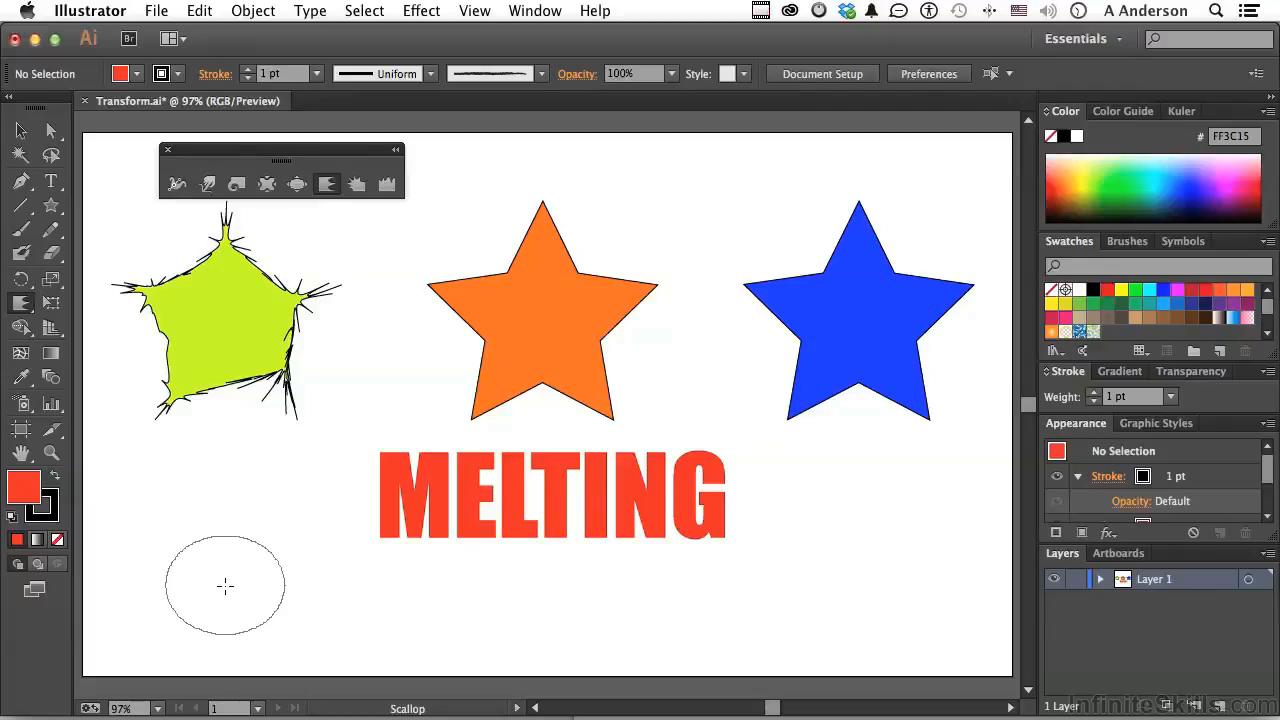
# - Review the brush dimensions and scallop settings in the Scallop tool's options without changing them
pyautogui.doubleClick(326, 185)
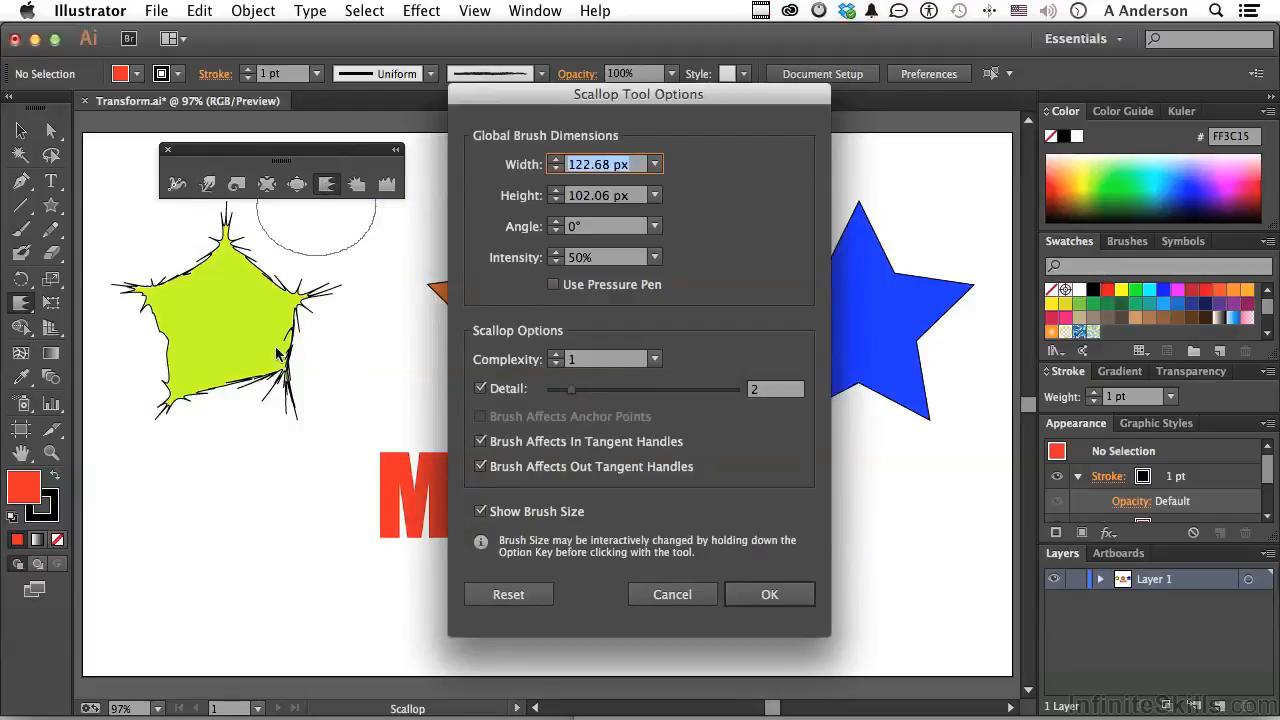
pyautogui.click(688, 593)
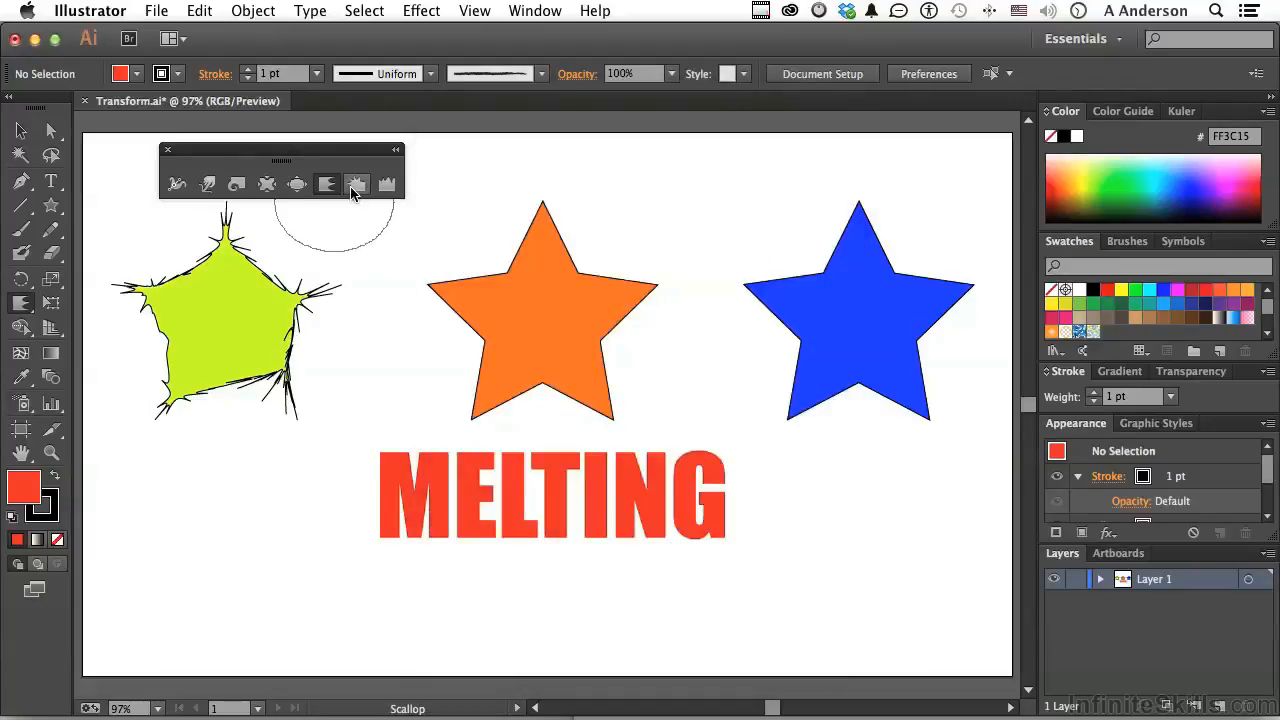
# - Try the Crystallize tool on the upper, side and lower-left points of the orange star
pyautogui.click(354, 186)
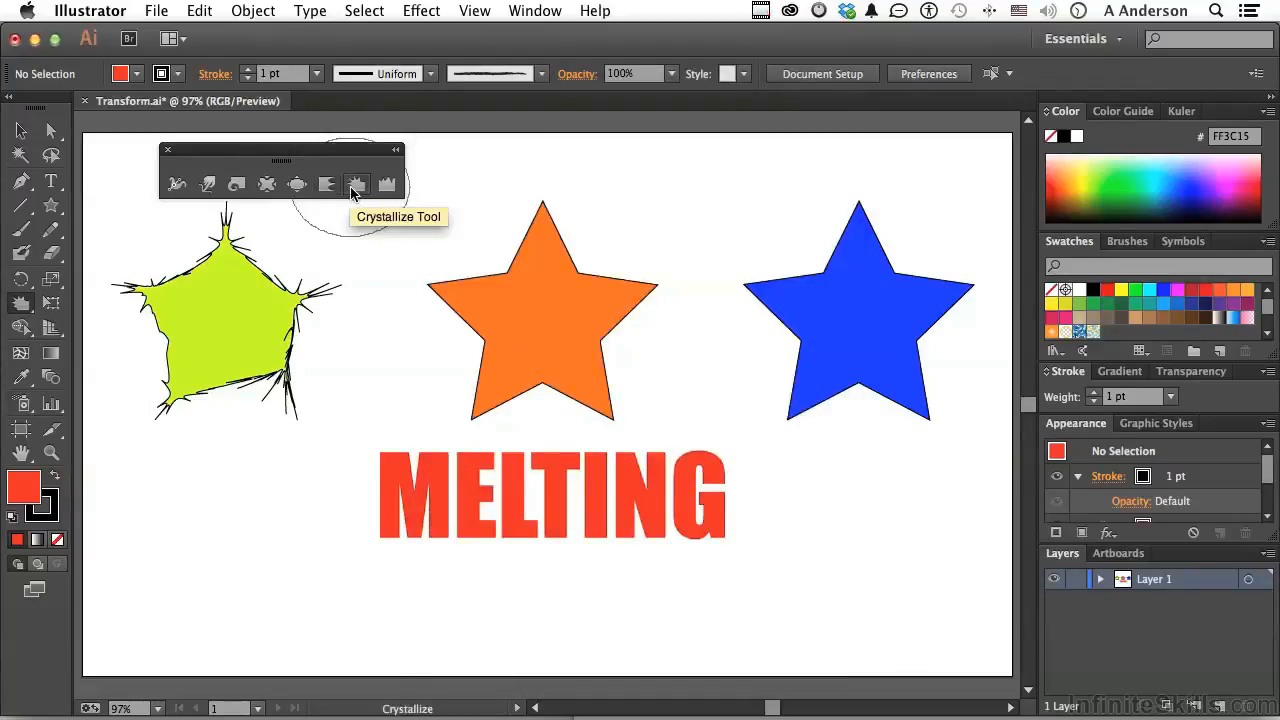
pyautogui.moveTo(542, 209); pyautogui.dragTo(542, 209)
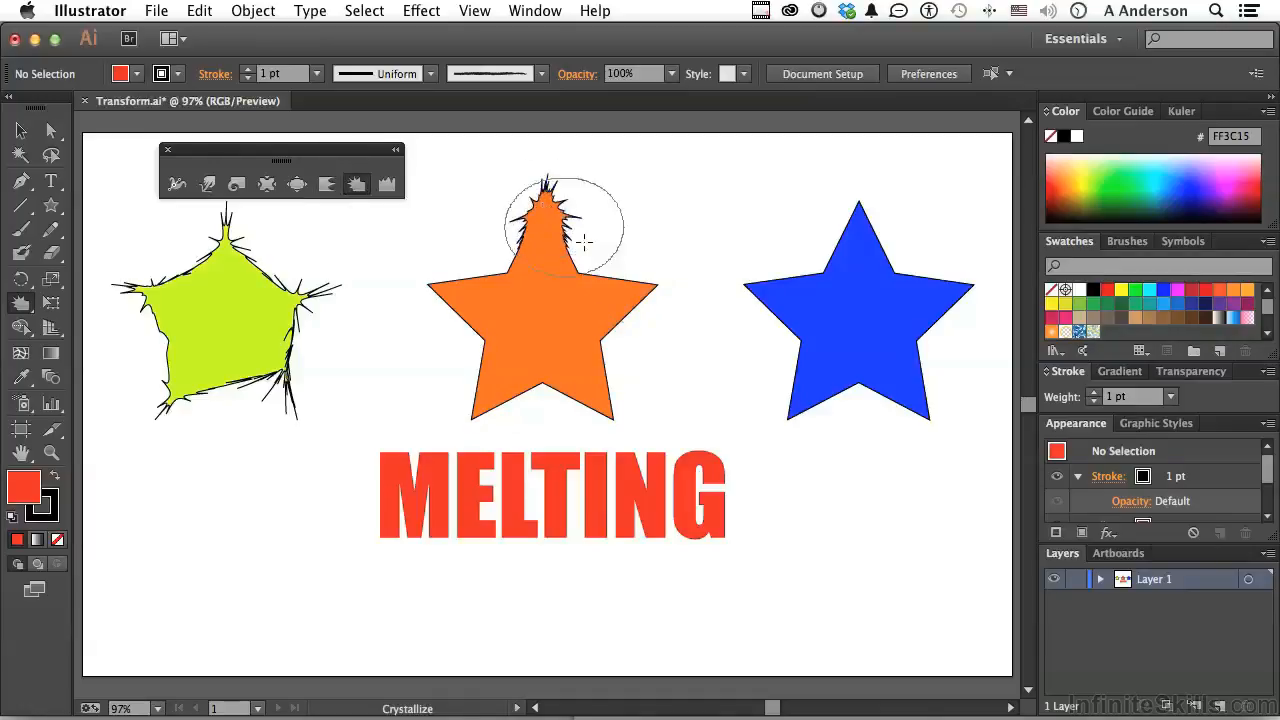
pyautogui.moveTo(645, 286); pyautogui.dragTo(645, 286)
pyautogui.moveTo(432, 287); pyautogui.dragTo(432, 287)
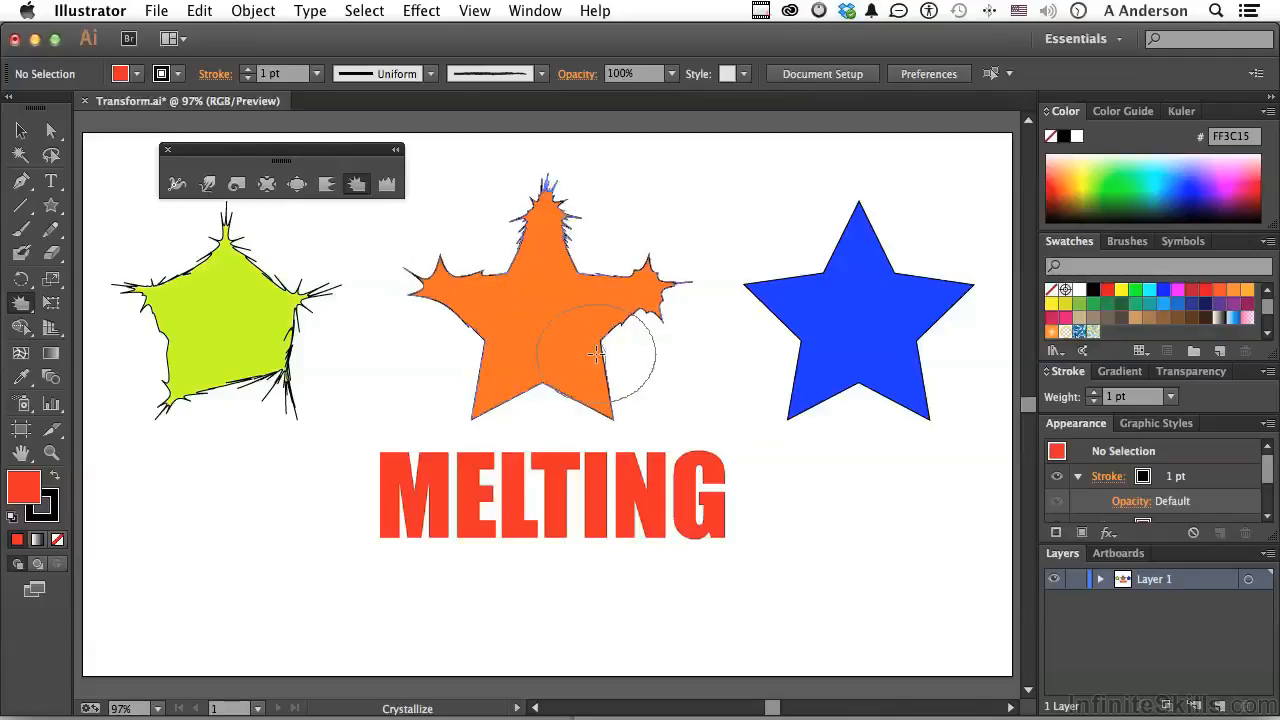
pyautogui.moveTo(489, 396); pyautogui.dragTo(489, 396)
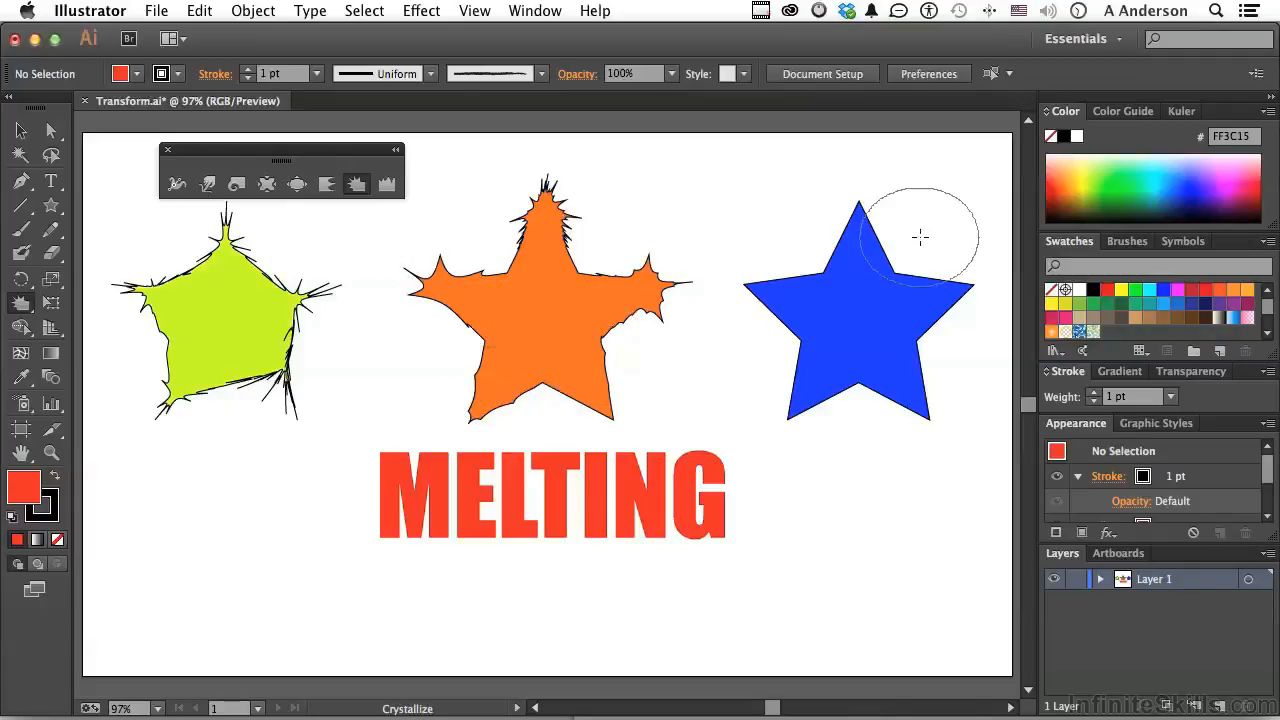
# - Undo all the crystallize distortions on the orange star
pyautogui.press('super+z')
pyautogui.press('super+z')
pyautogui.press('super+z')
pyautogui.press('super+z')
pyautogui.press('super+z')
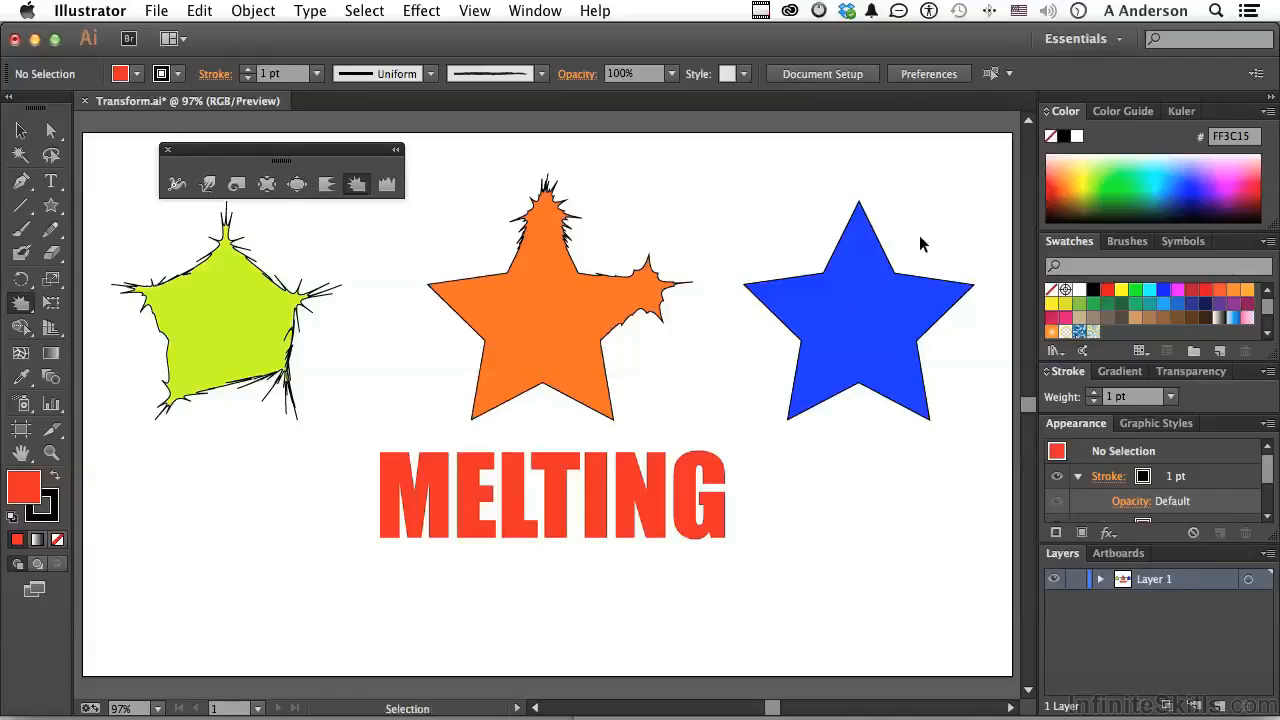
pyautogui.press('super+z')
pyautogui.press('super+z')
pyautogui.press('super+z')
pyautogui.press('super+z')
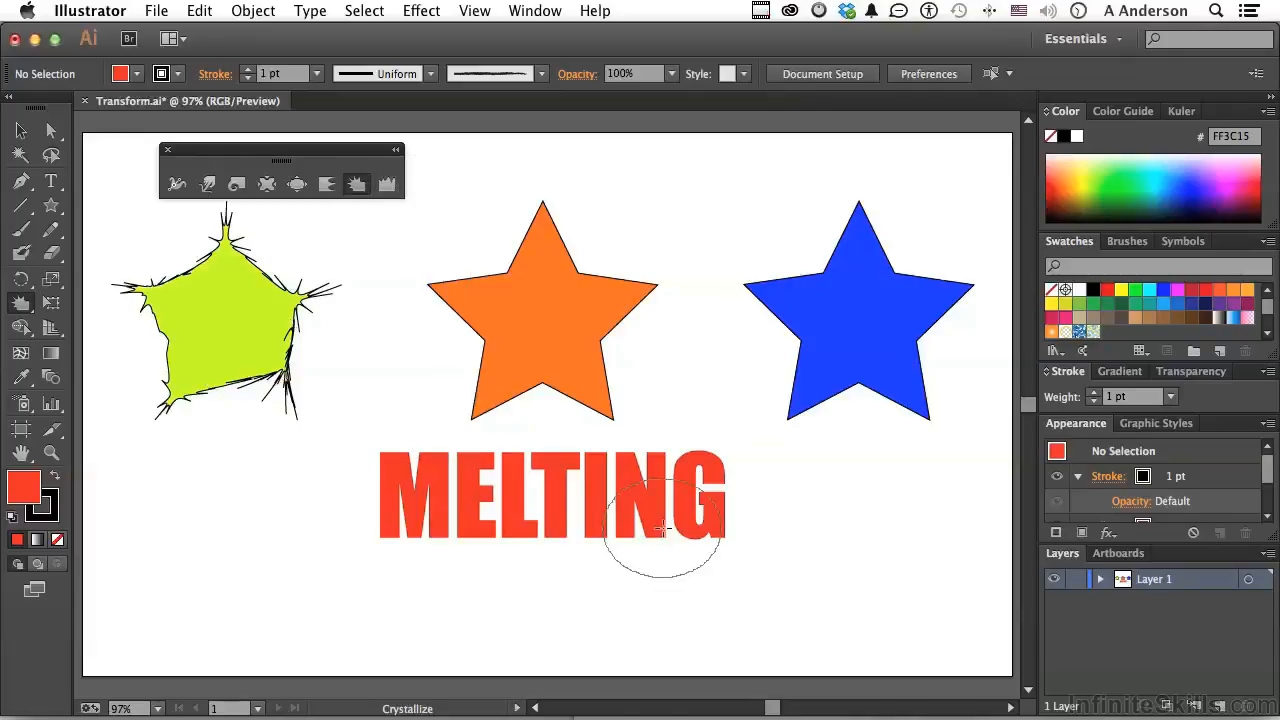
# - Set the Wrinkle tool's intensity to 80% and wrinkle the lower edge of the MELTING text into drips from the first to the last letter
pyautogui.click(385, 186)
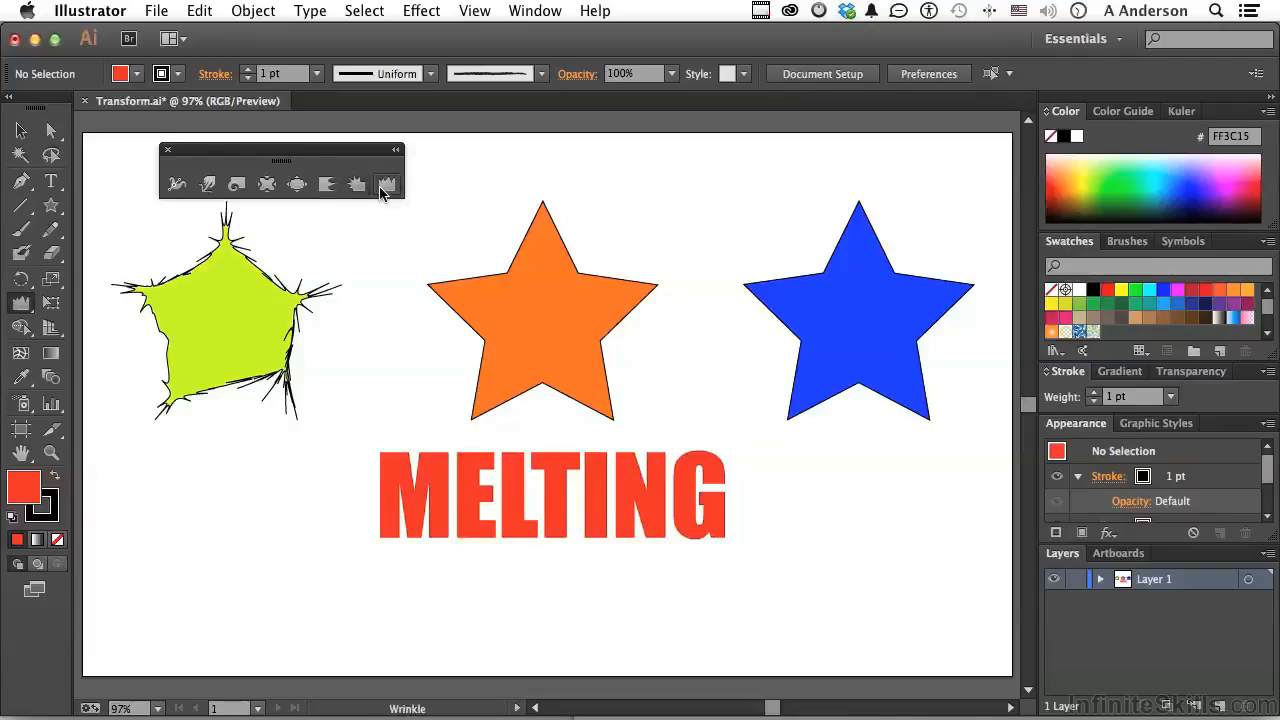
pyautogui.doubleClick(385, 186)
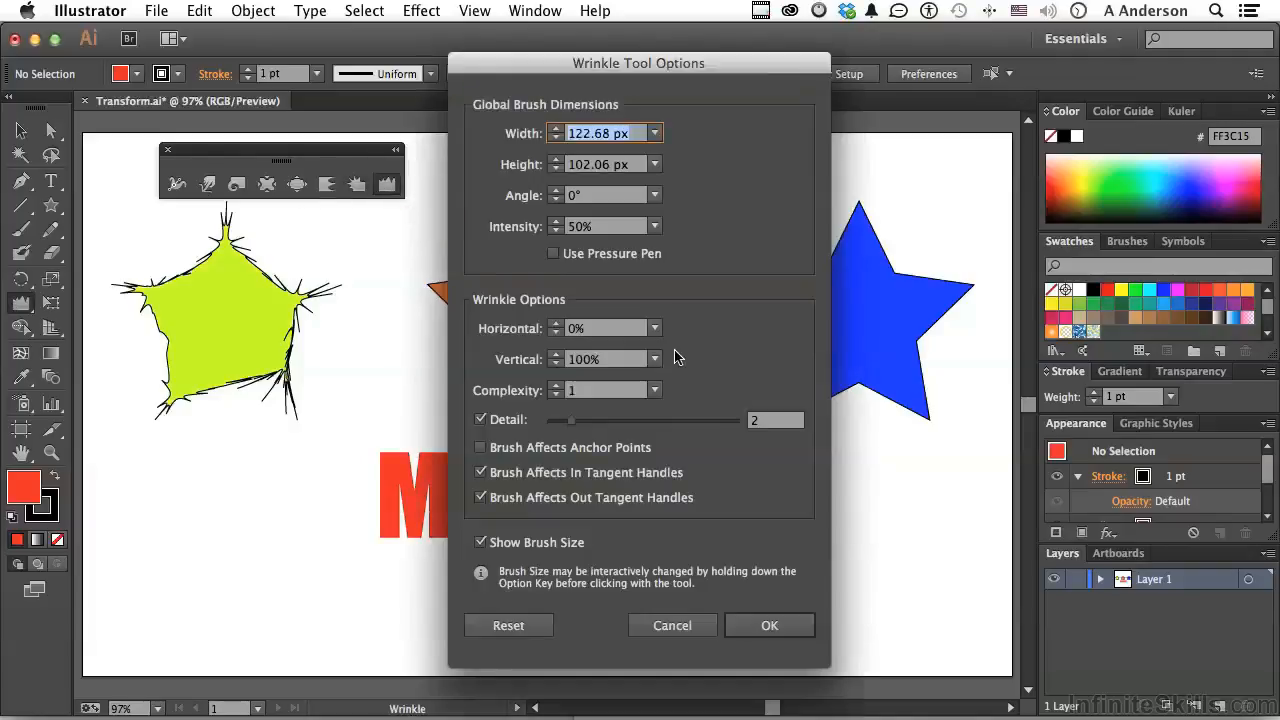
pyautogui.click(655, 228)
pyautogui.click(676, 426)
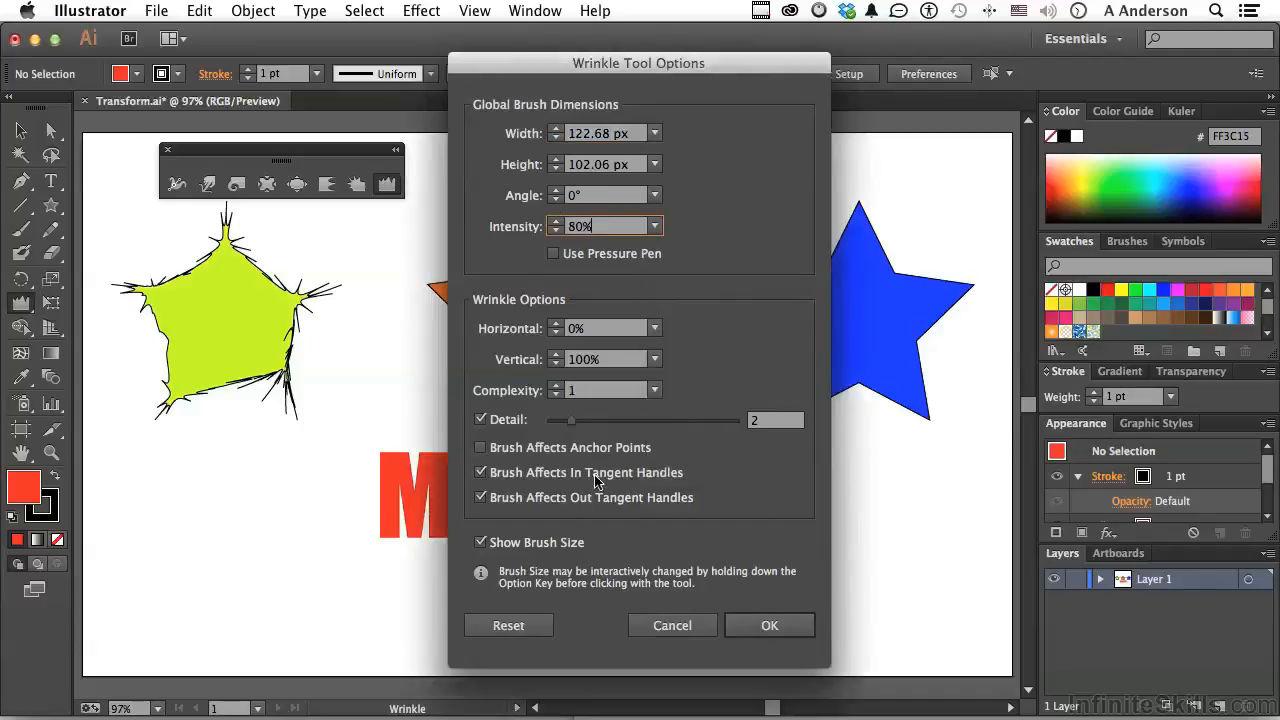
pyautogui.click(757, 630)
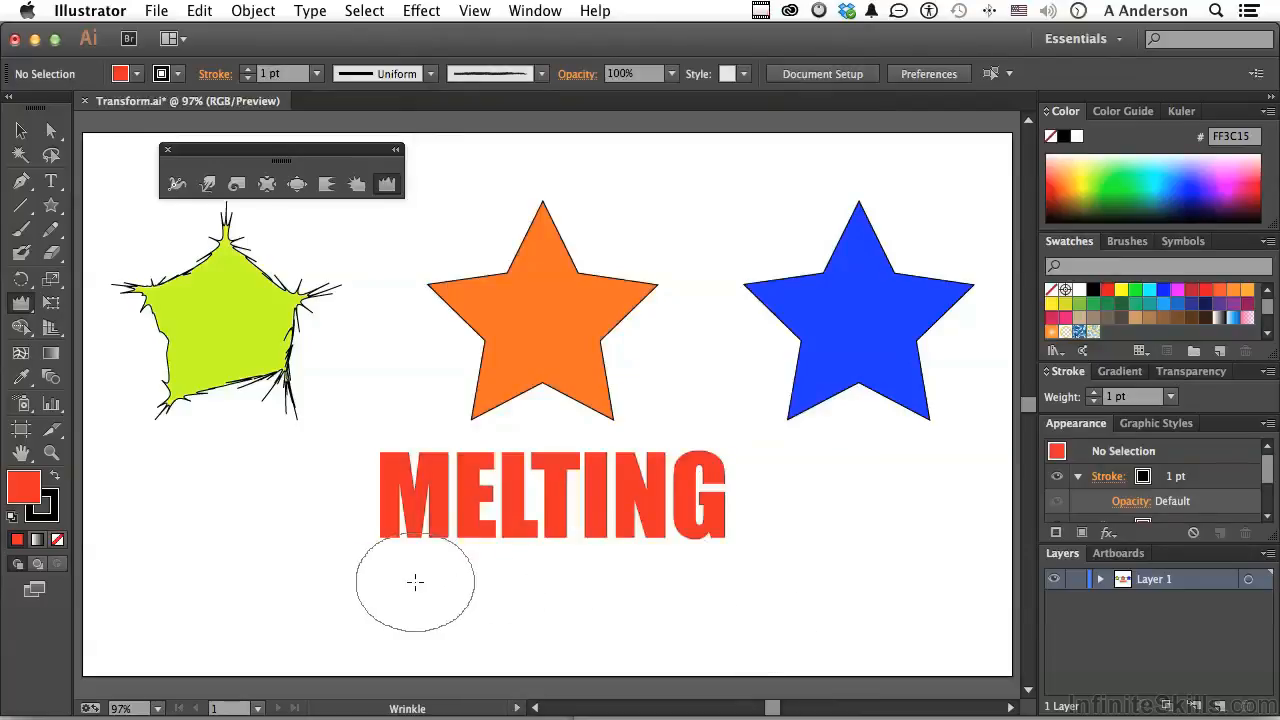
pyautogui.moveTo(415, 581)
pyautogui.mouseDown()
pyautogui.moveTo(486, 588)
pyautogui.moveTo(486, 540)
pyautogui.moveTo(415, 565)
pyautogui.moveTo(465, 545)
pyautogui.moveTo(466, 580)
pyautogui.moveTo(463, 520)
pyautogui.moveTo(614, 569)
pyautogui.moveTo(620, 603)
pyautogui.moveTo(634, 560)
pyautogui.moveTo(634, 594)
pyautogui.moveTo(534, 553)
pyautogui.moveTo(532, 575)
pyautogui.moveTo(420, 561)
pyautogui.moveTo(410, 590)
pyautogui.moveTo(384, 574)
pyautogui.moveTo(380, 594)
pyautogui.moveTo(578, 577)
pyautogui.moveTo(603, 562)
pyautogui.moveTo(606, 585)
pyautogui.moveTo(714, 553)
pyautogui.moveTo(714, 573)
pyautogui.mouseUp()
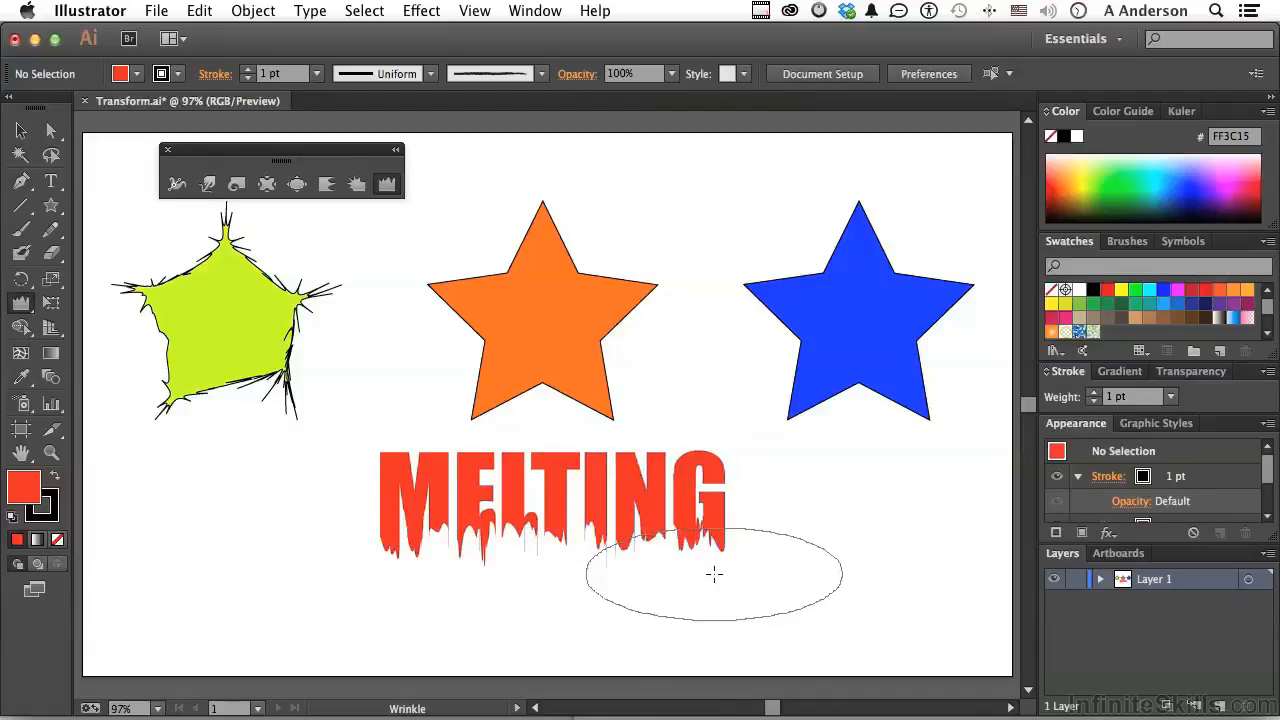